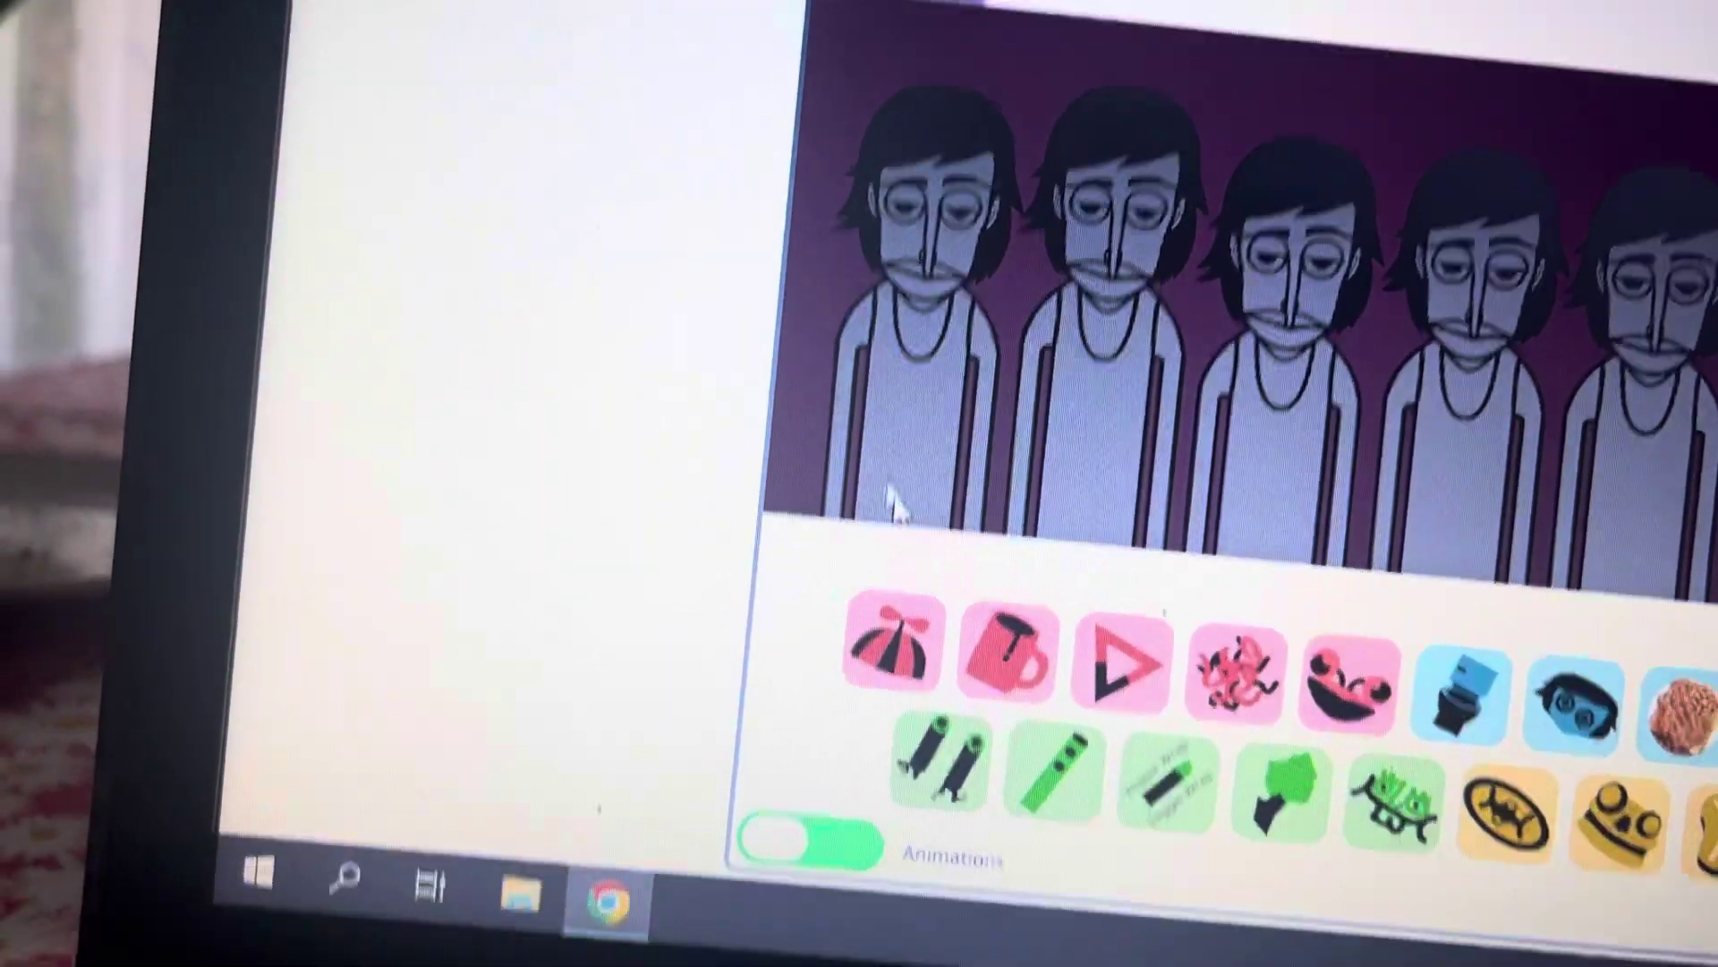
Dress the first characters with the umbrella, mug and triangle sounds.
left_click_drag(892, 652, 805, 309)
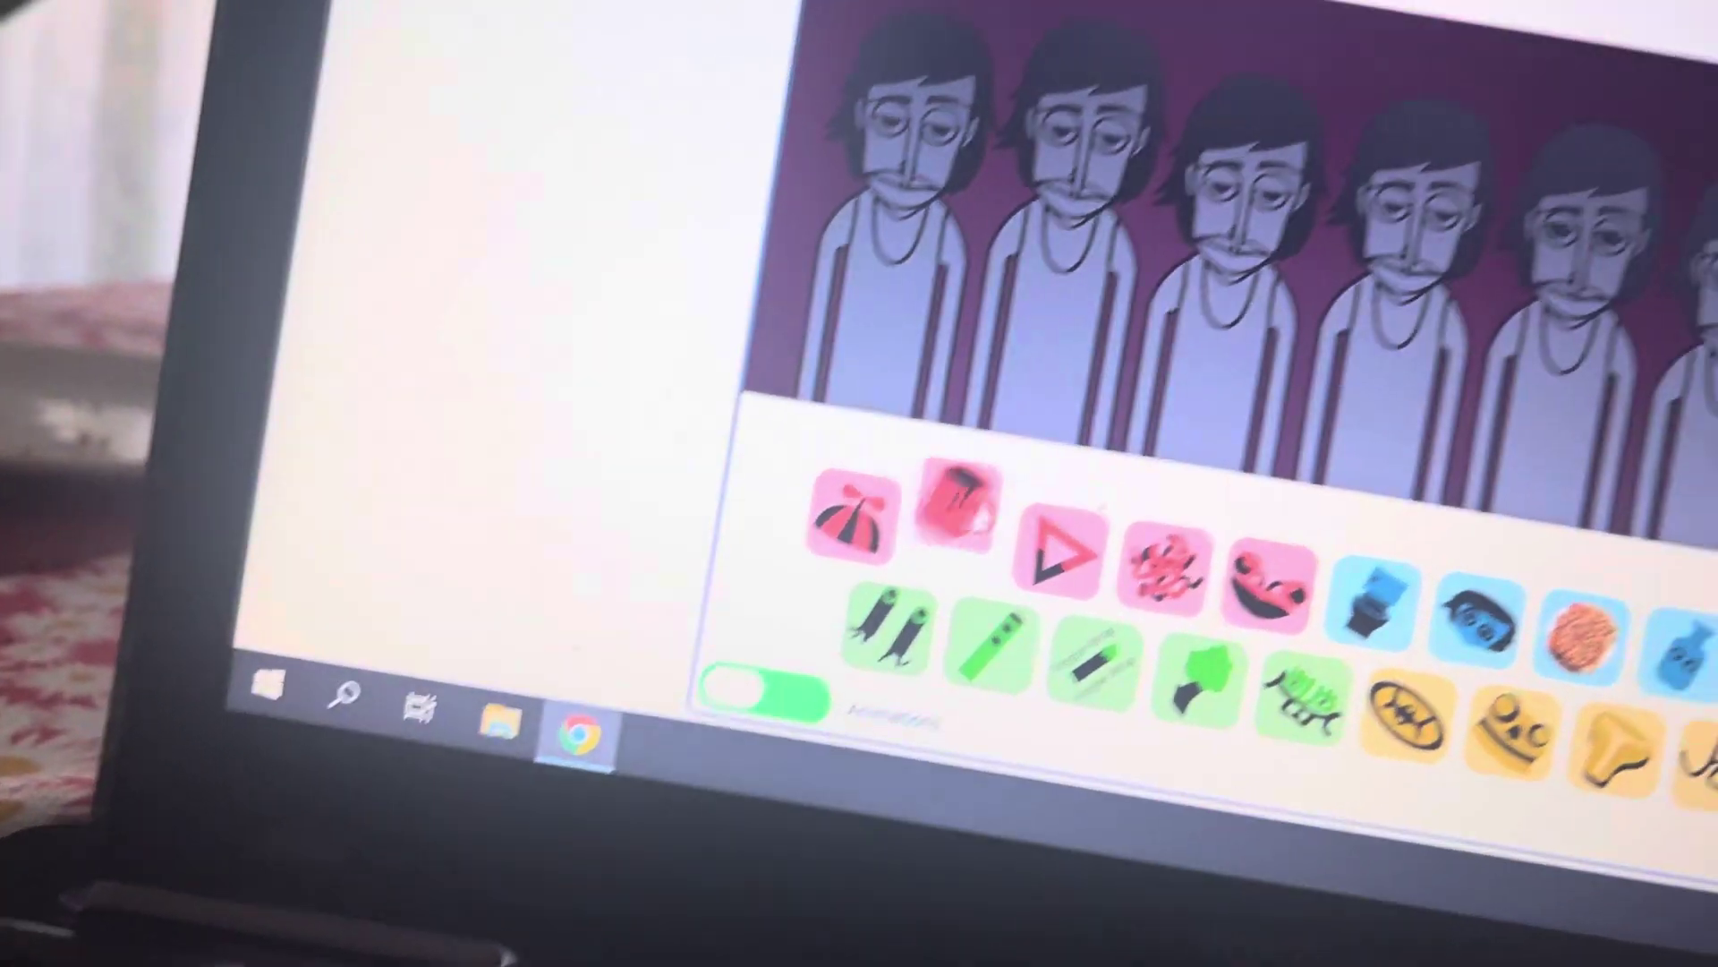
left_click_drag(960, 503, 1060, 310)
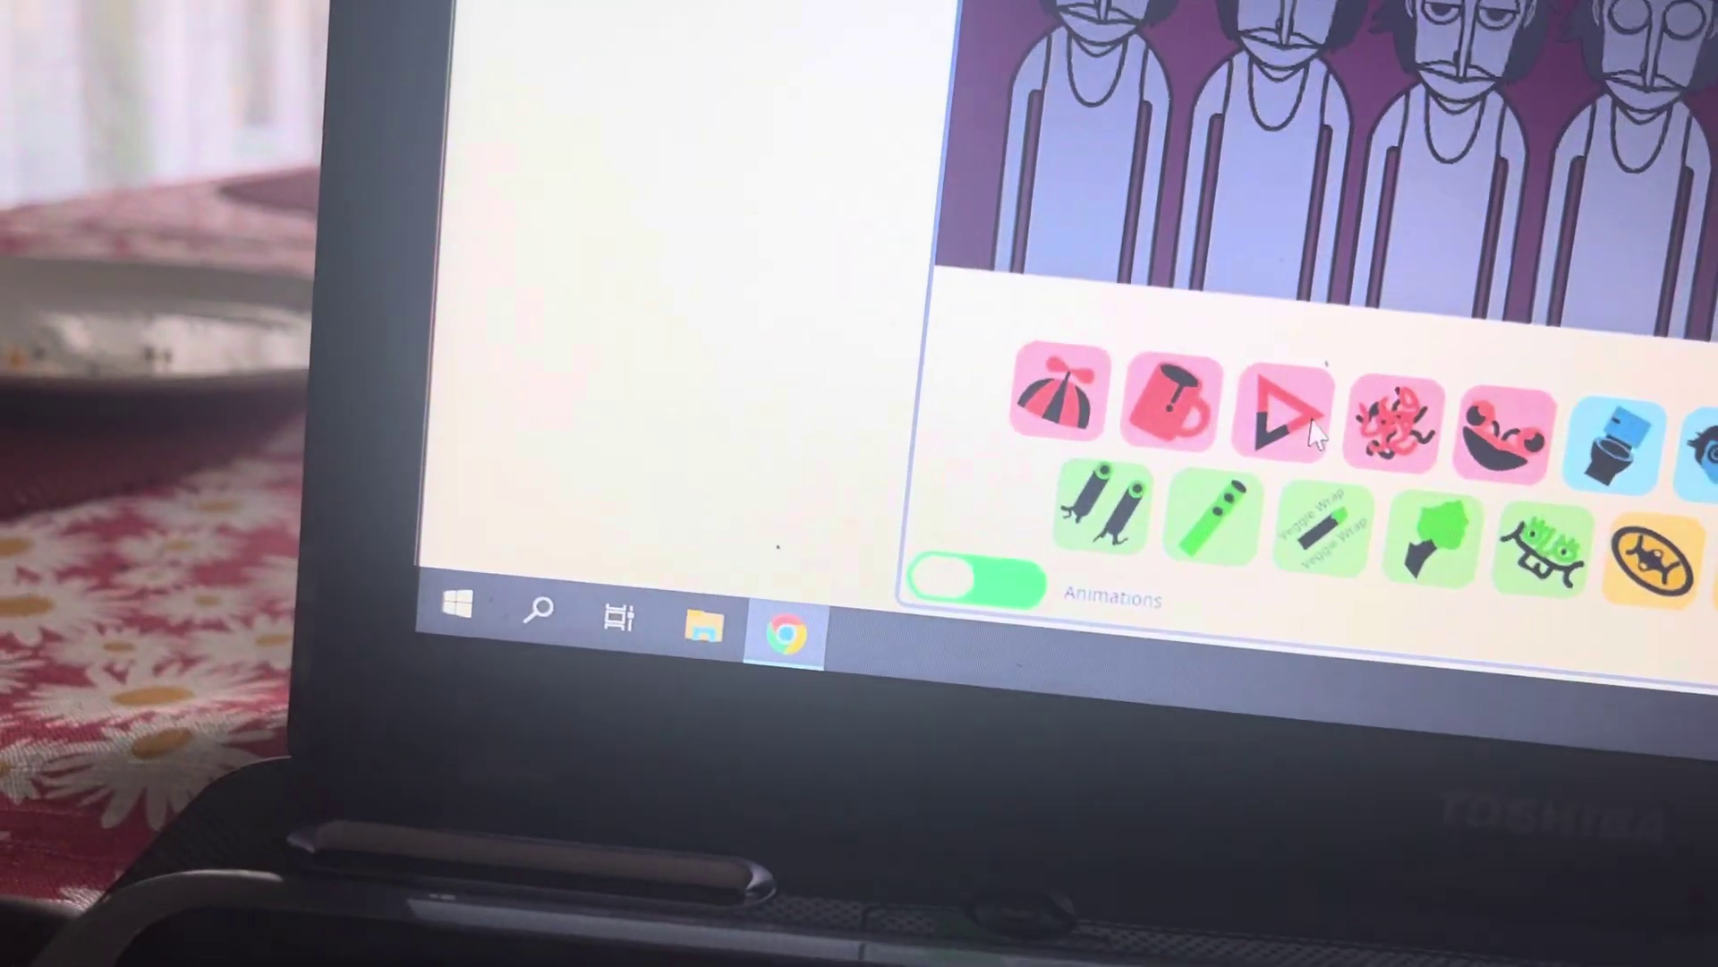
left_click_drag(1233, 571, 1114, 389)
left_click_drag(1115, 175, 1088, 182)
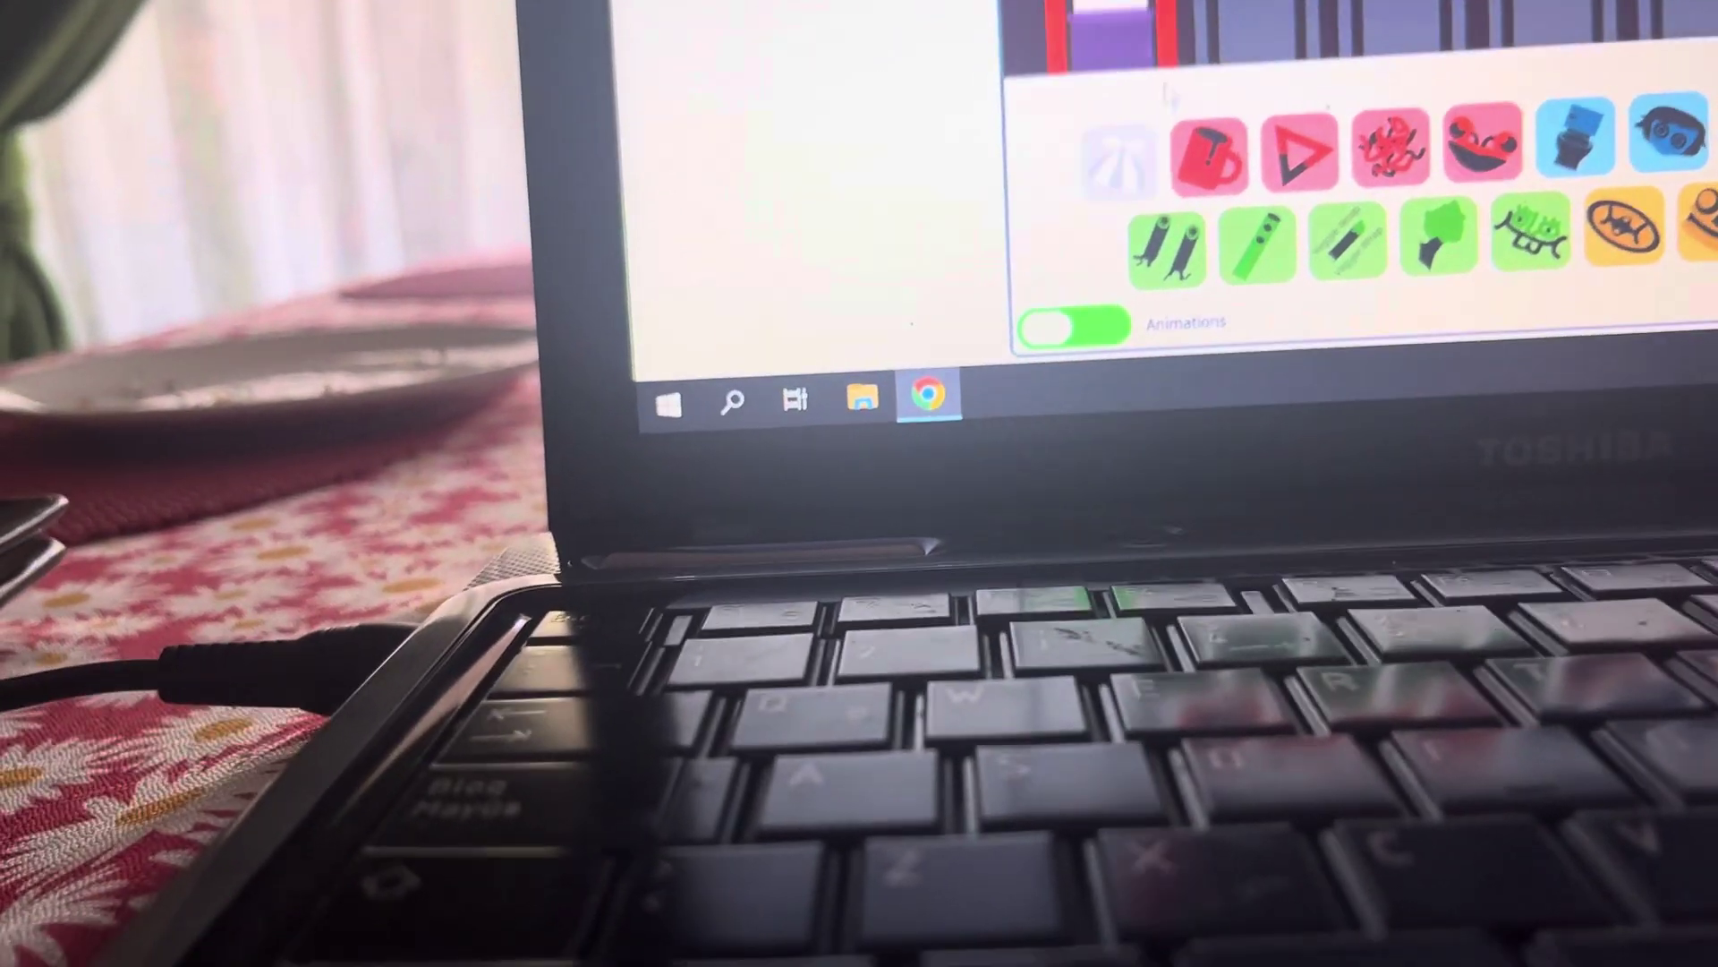
Drag more sound icons, including the red face and toilet-pot sounds, onto grey characters.
left_click_drag(1068, 221, 1074, 54)
left_click_drag(1153, 218, 1208, 53)
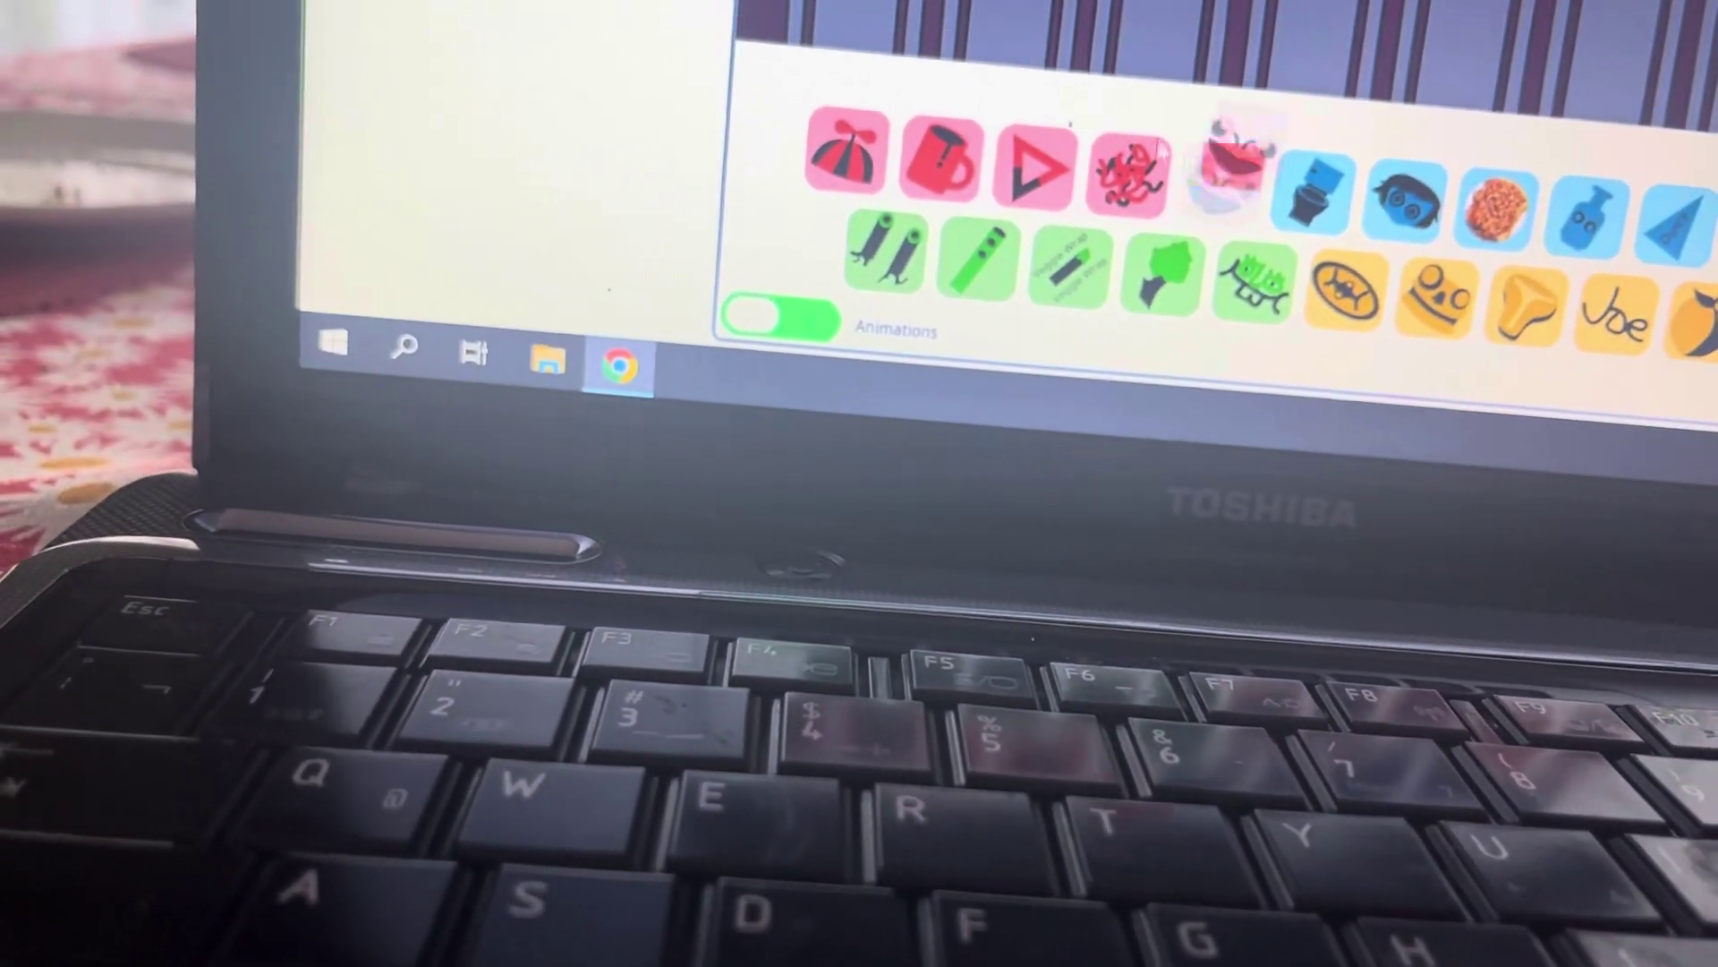
left_click_drag(1184, 123, 973, 21)
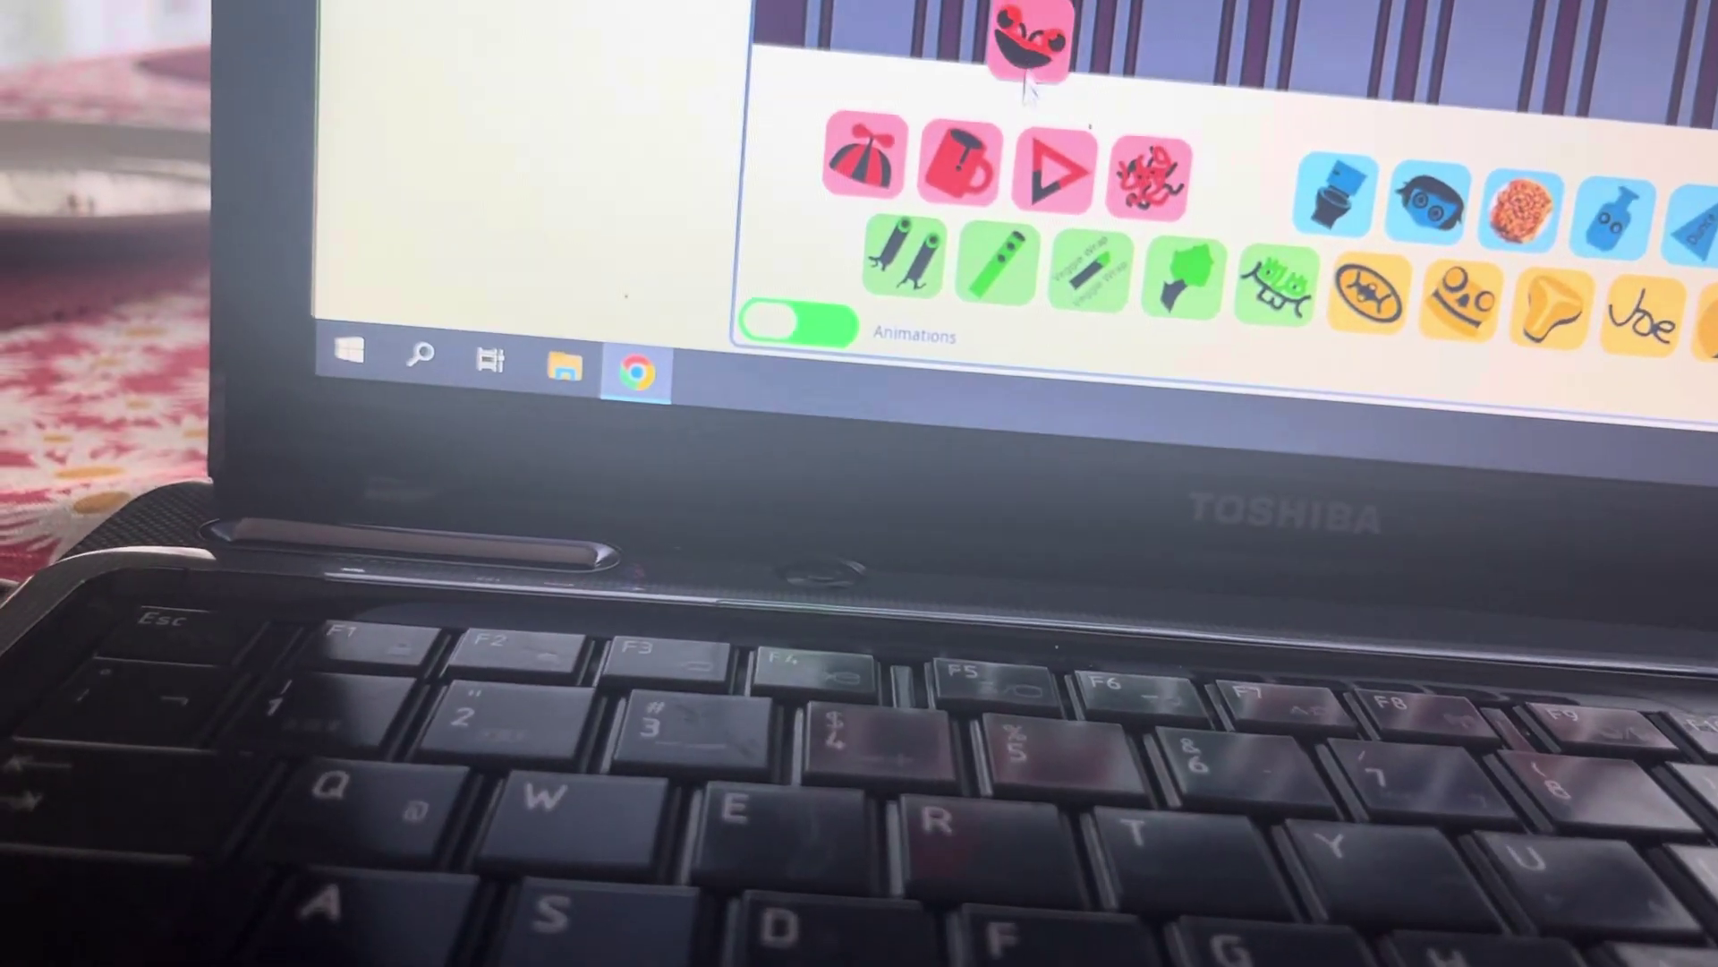
left_click_drag(1031, 81, 1208, 255)
left_click_drag(1336, 194, 1336, 83)
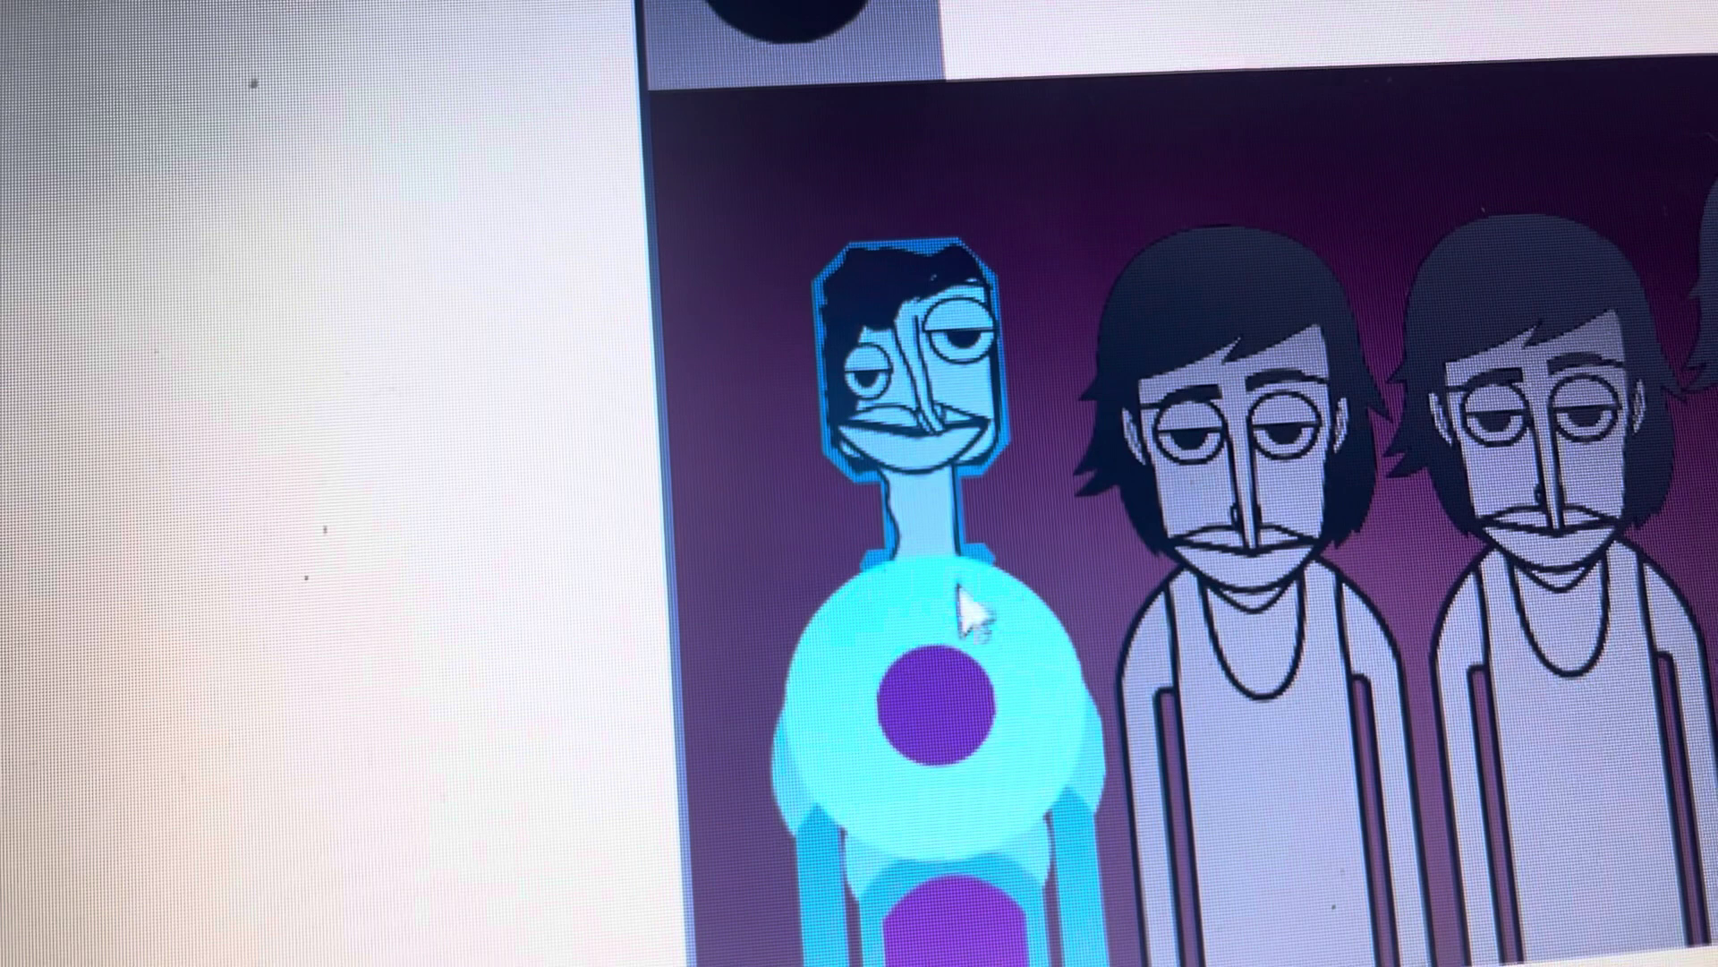
Reset the cyan character and the toilet-pot character to plain grey.
left_click(936, 704)
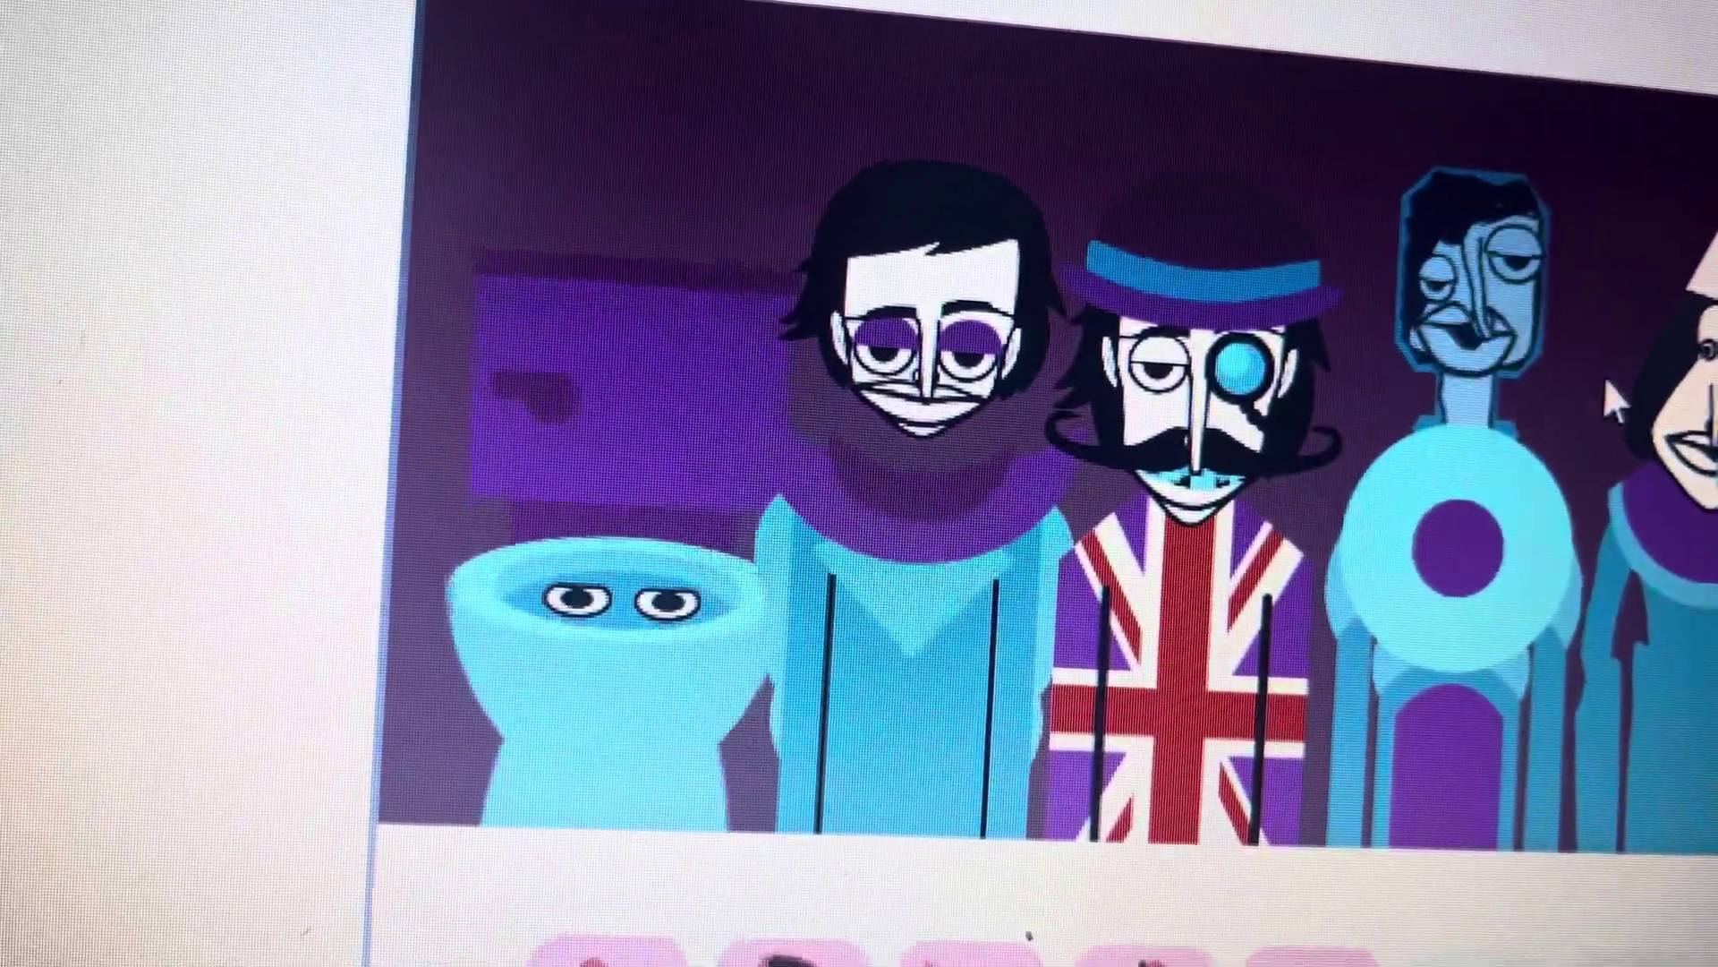
left_click(594, 564)
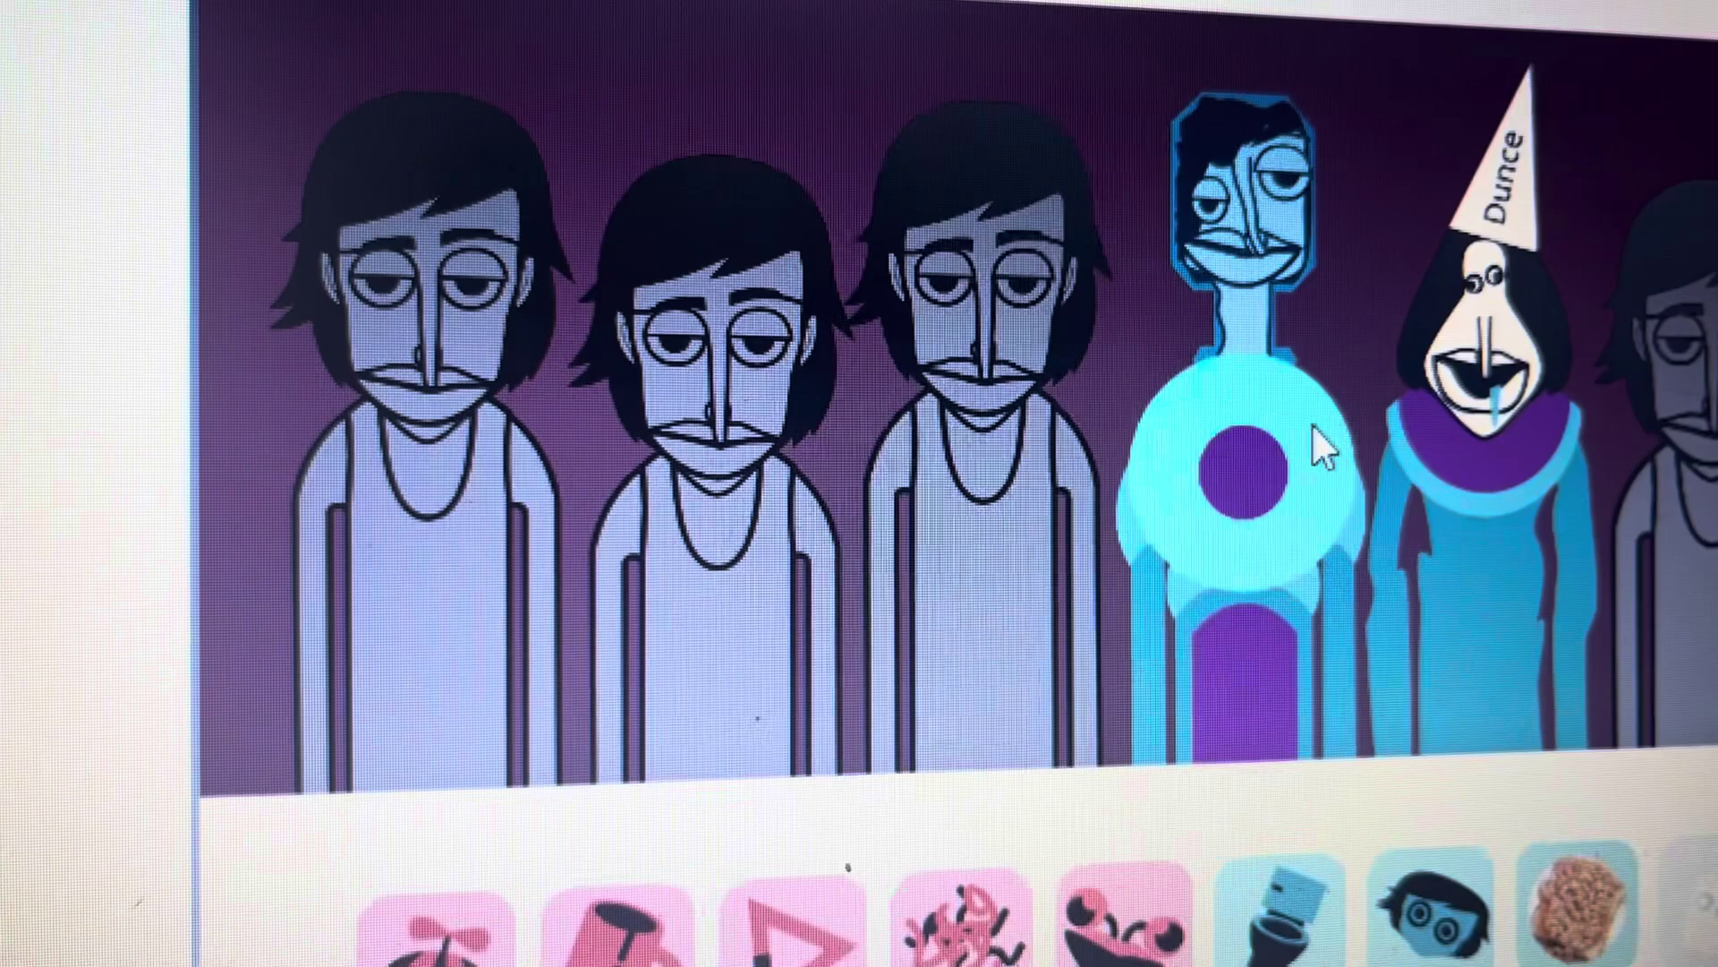
Reset the cyan round-bodied character and the dunce character to plain grey.
left_click(1194, 477)
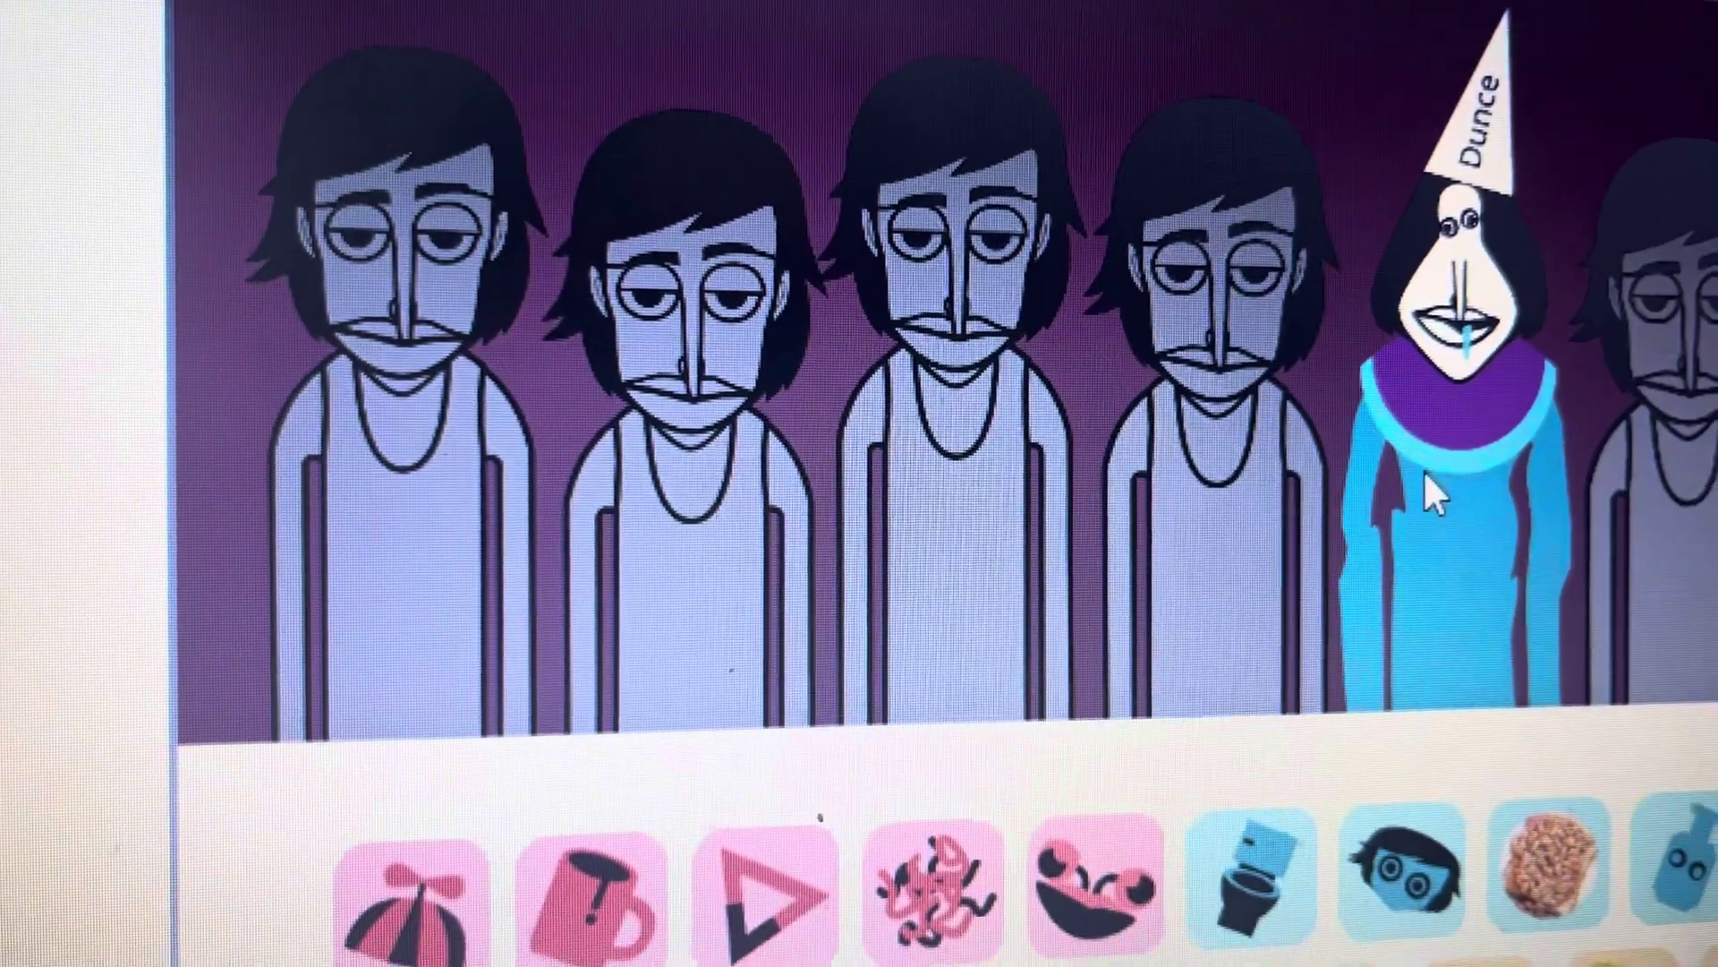
left_click(1426, 472)
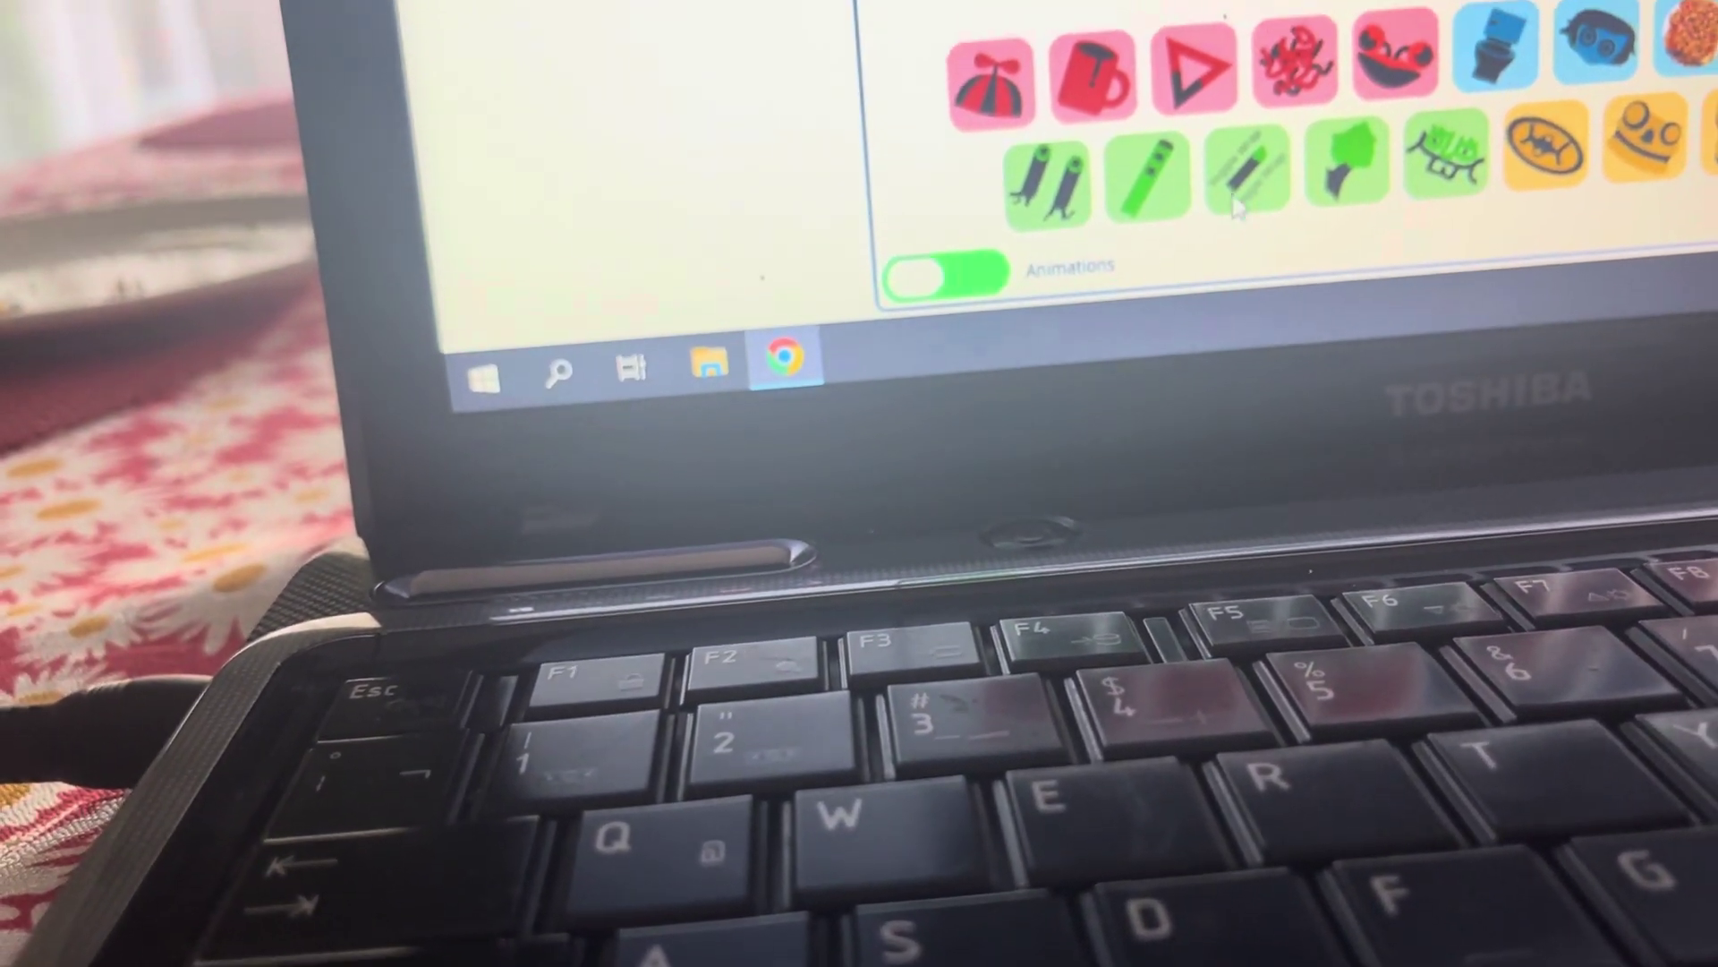
Give a character a green sound, then reset the helmet and tree characters.
left_click(1259, 135)
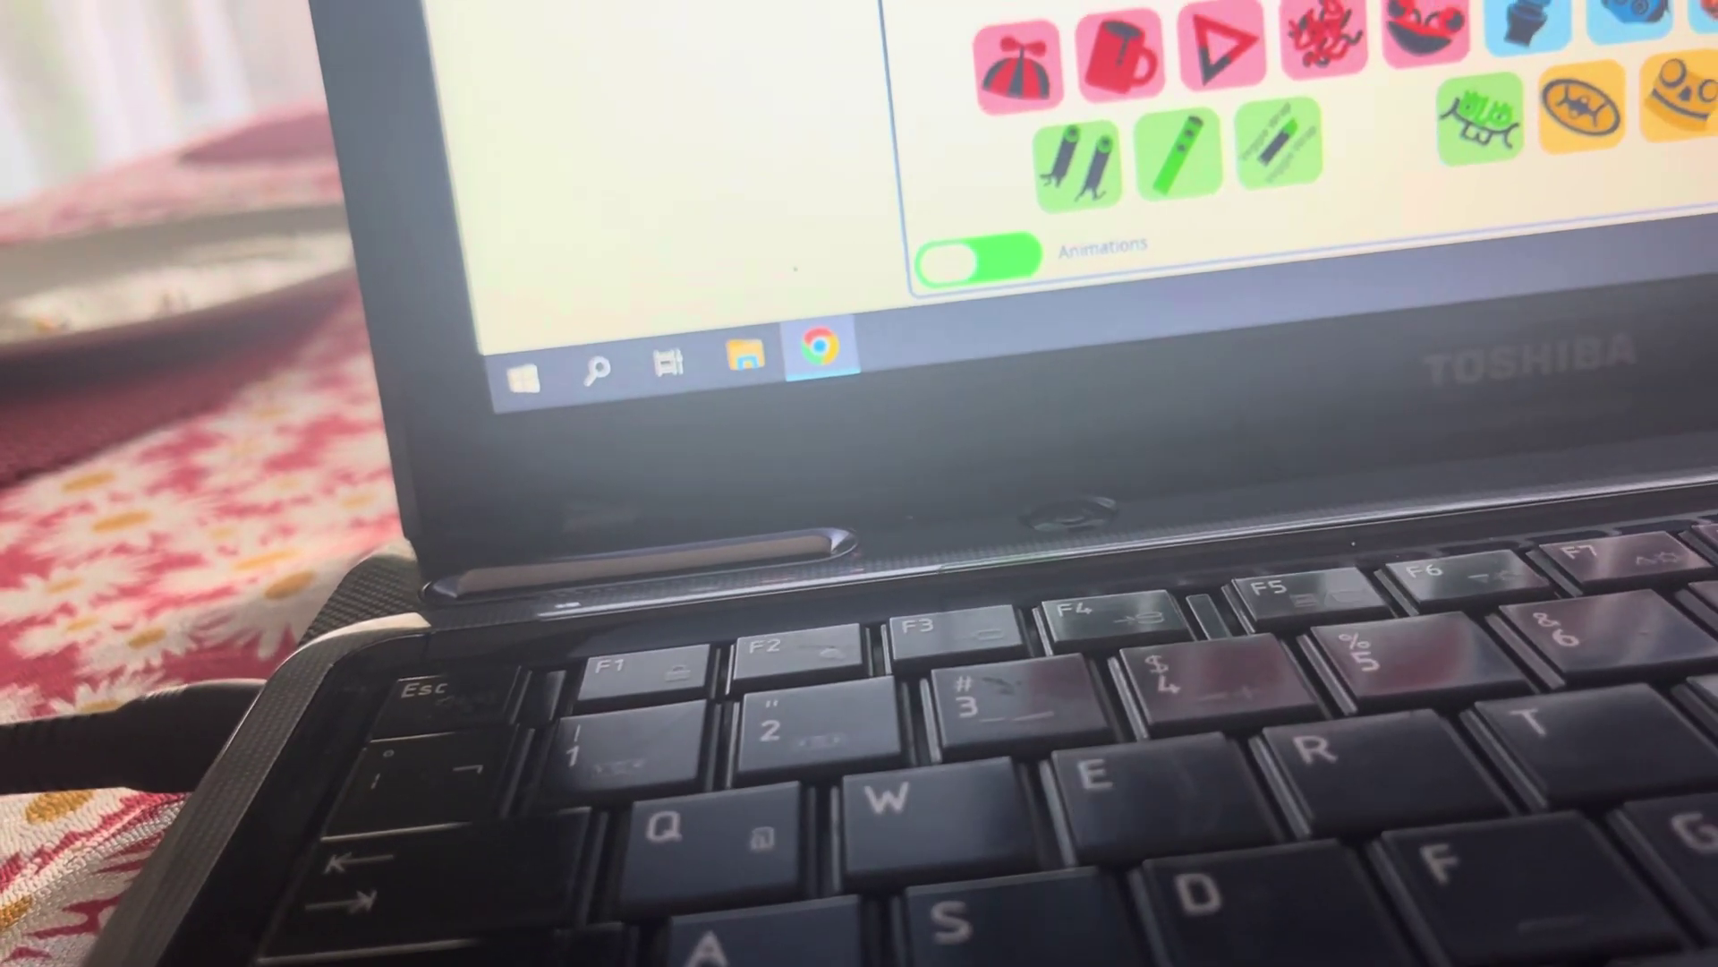
left_click_drag(1416, 84, 1209, 15)
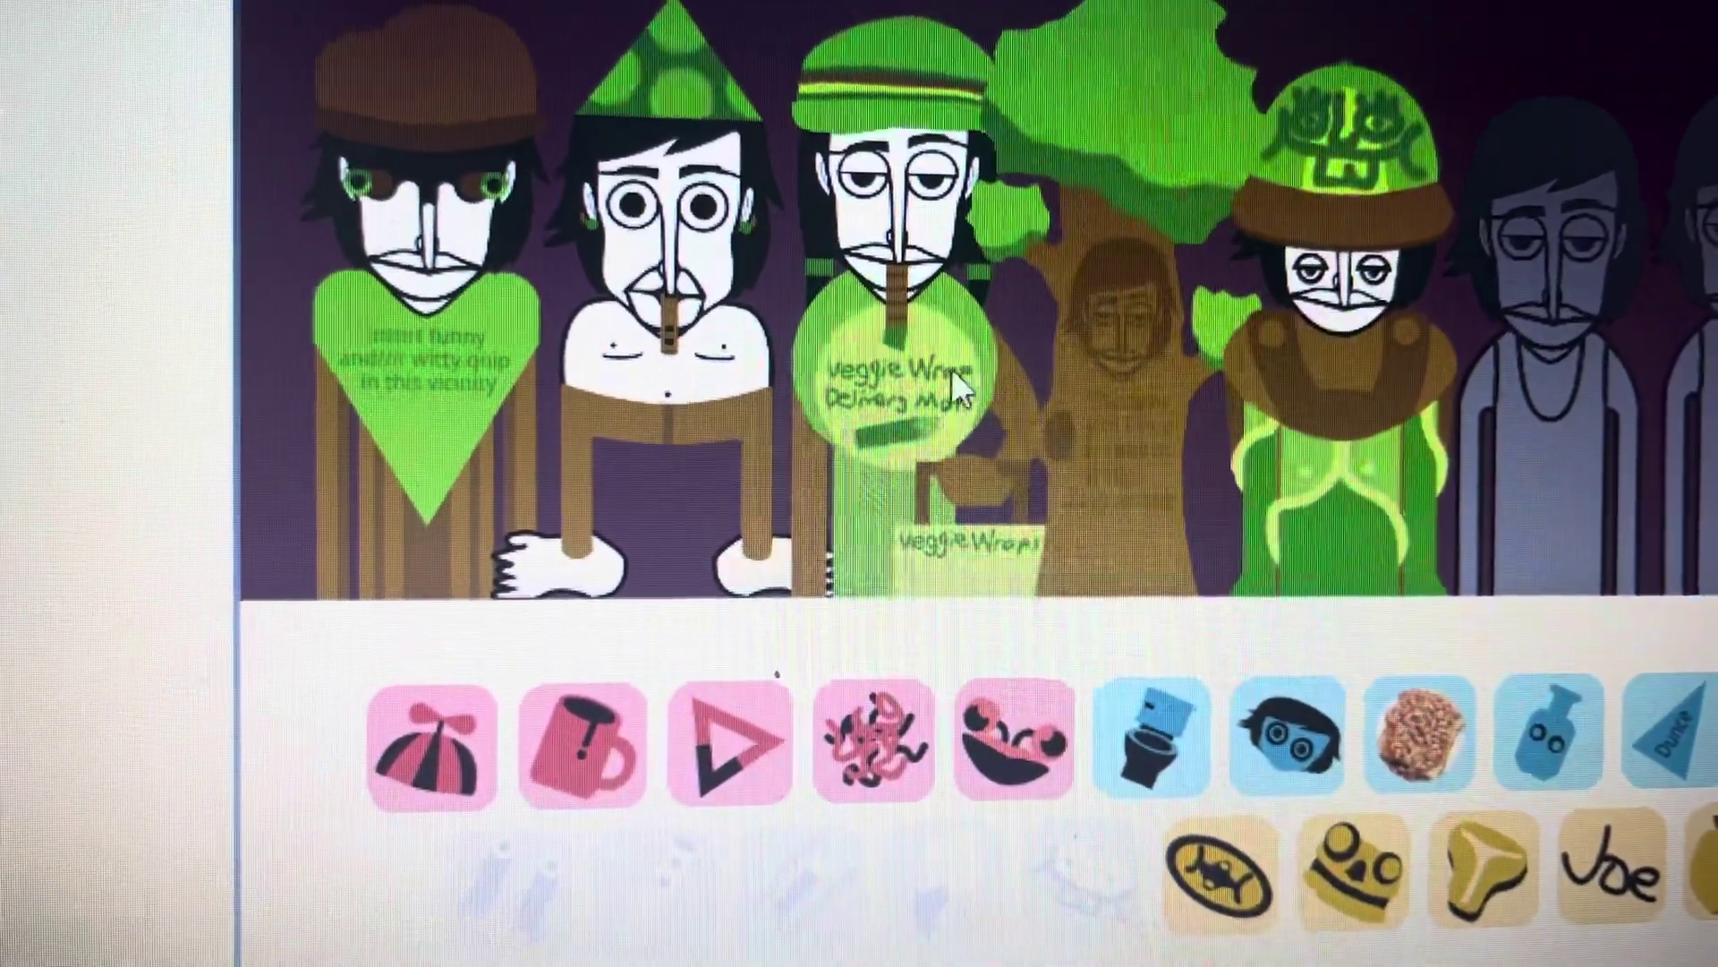
left_click(1360, 436)
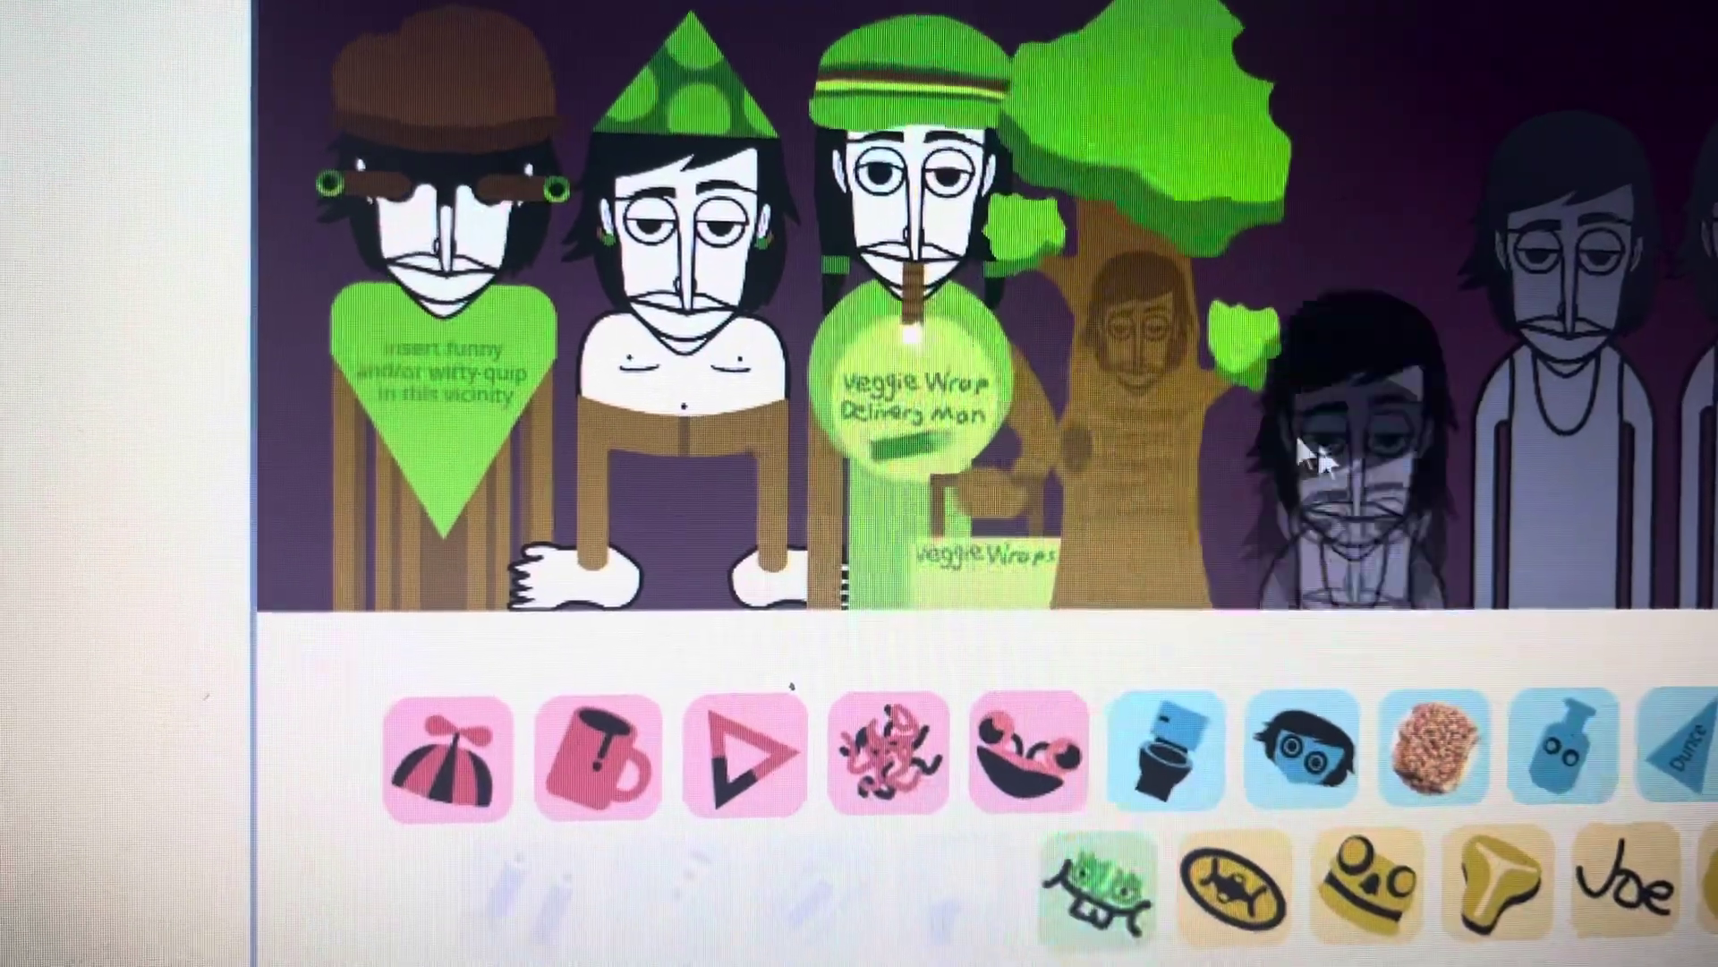
left_click(1103, 353)
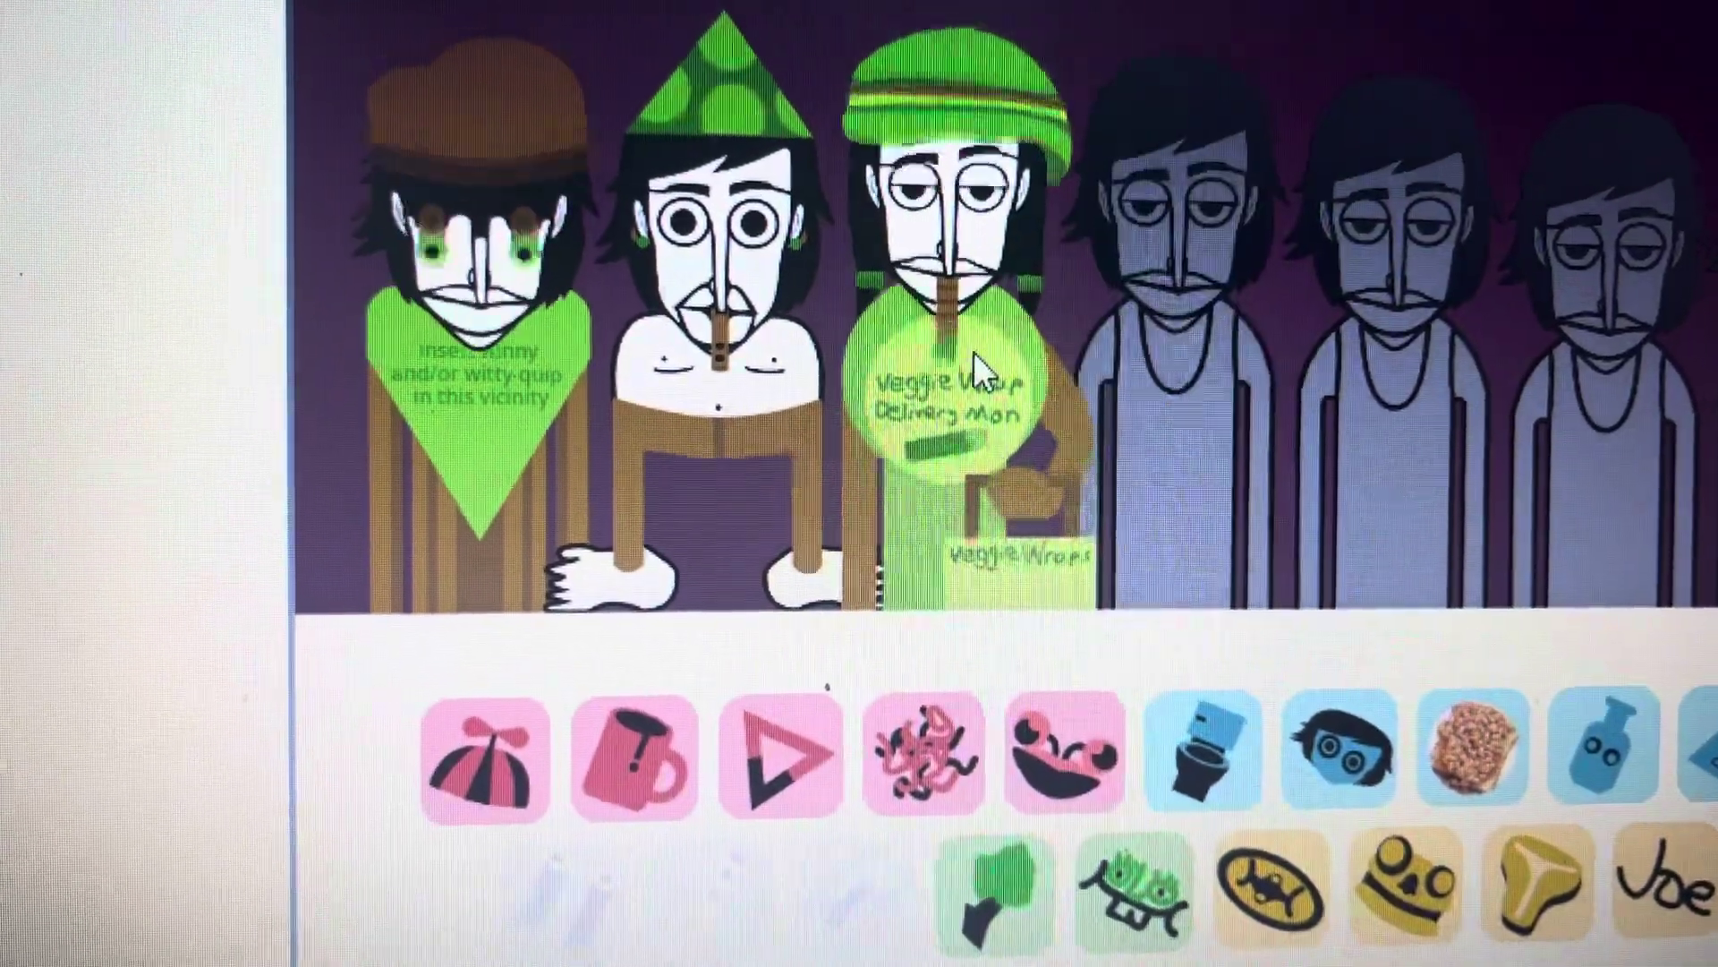
Reset the veggie-wrap, hat-and-bandana and party-hat characters, then dress the third character yellow.
left_click(974, 354)
left_click(725, 310)
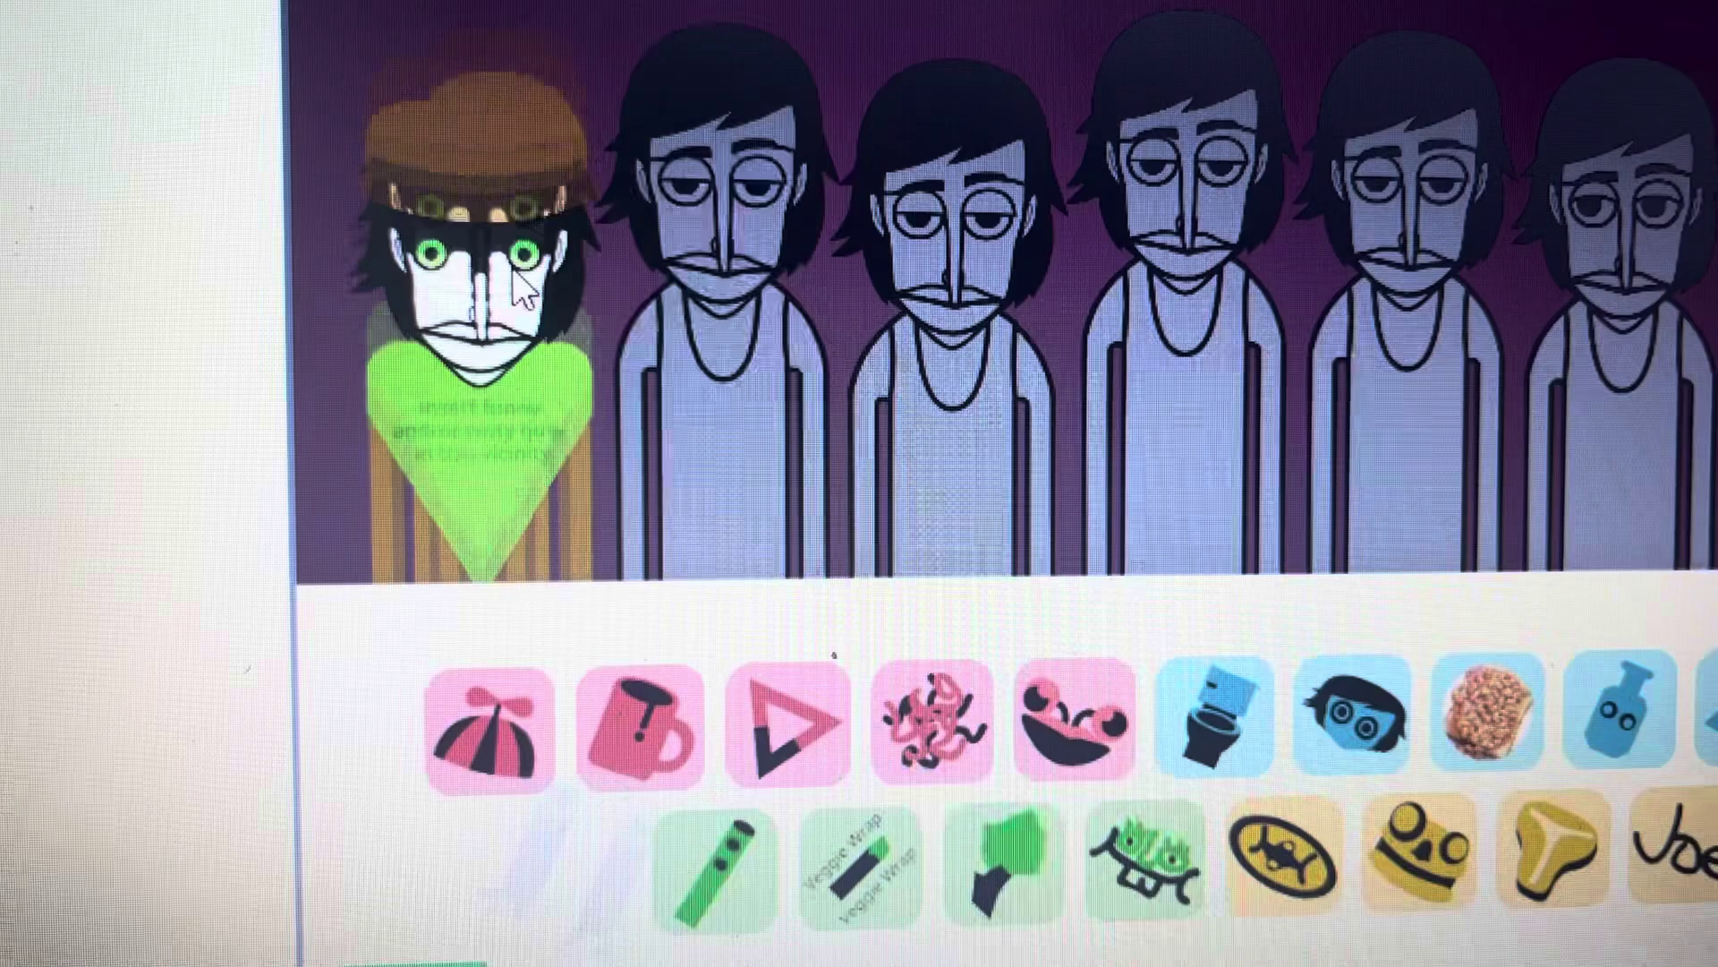
left_click(477, 335)
left_click_drag(1255, 817, 940, 403)
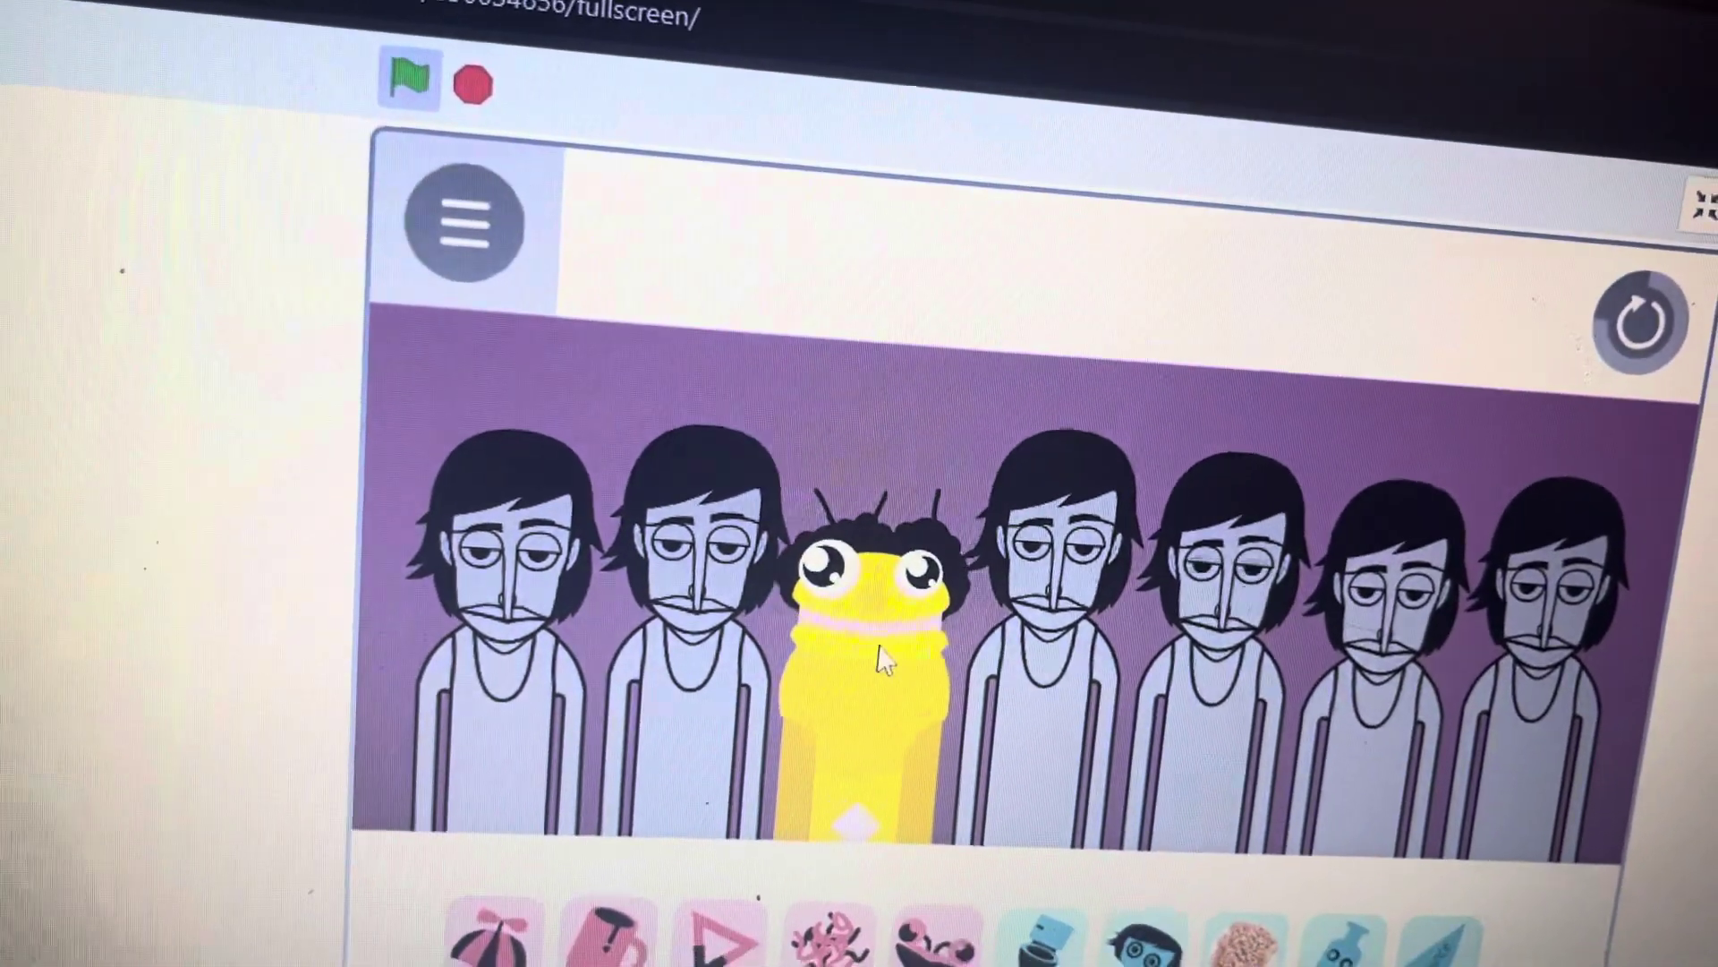
Silence the yellow singer and turn the fourth character into the pink pig.
left_click(880, 658)
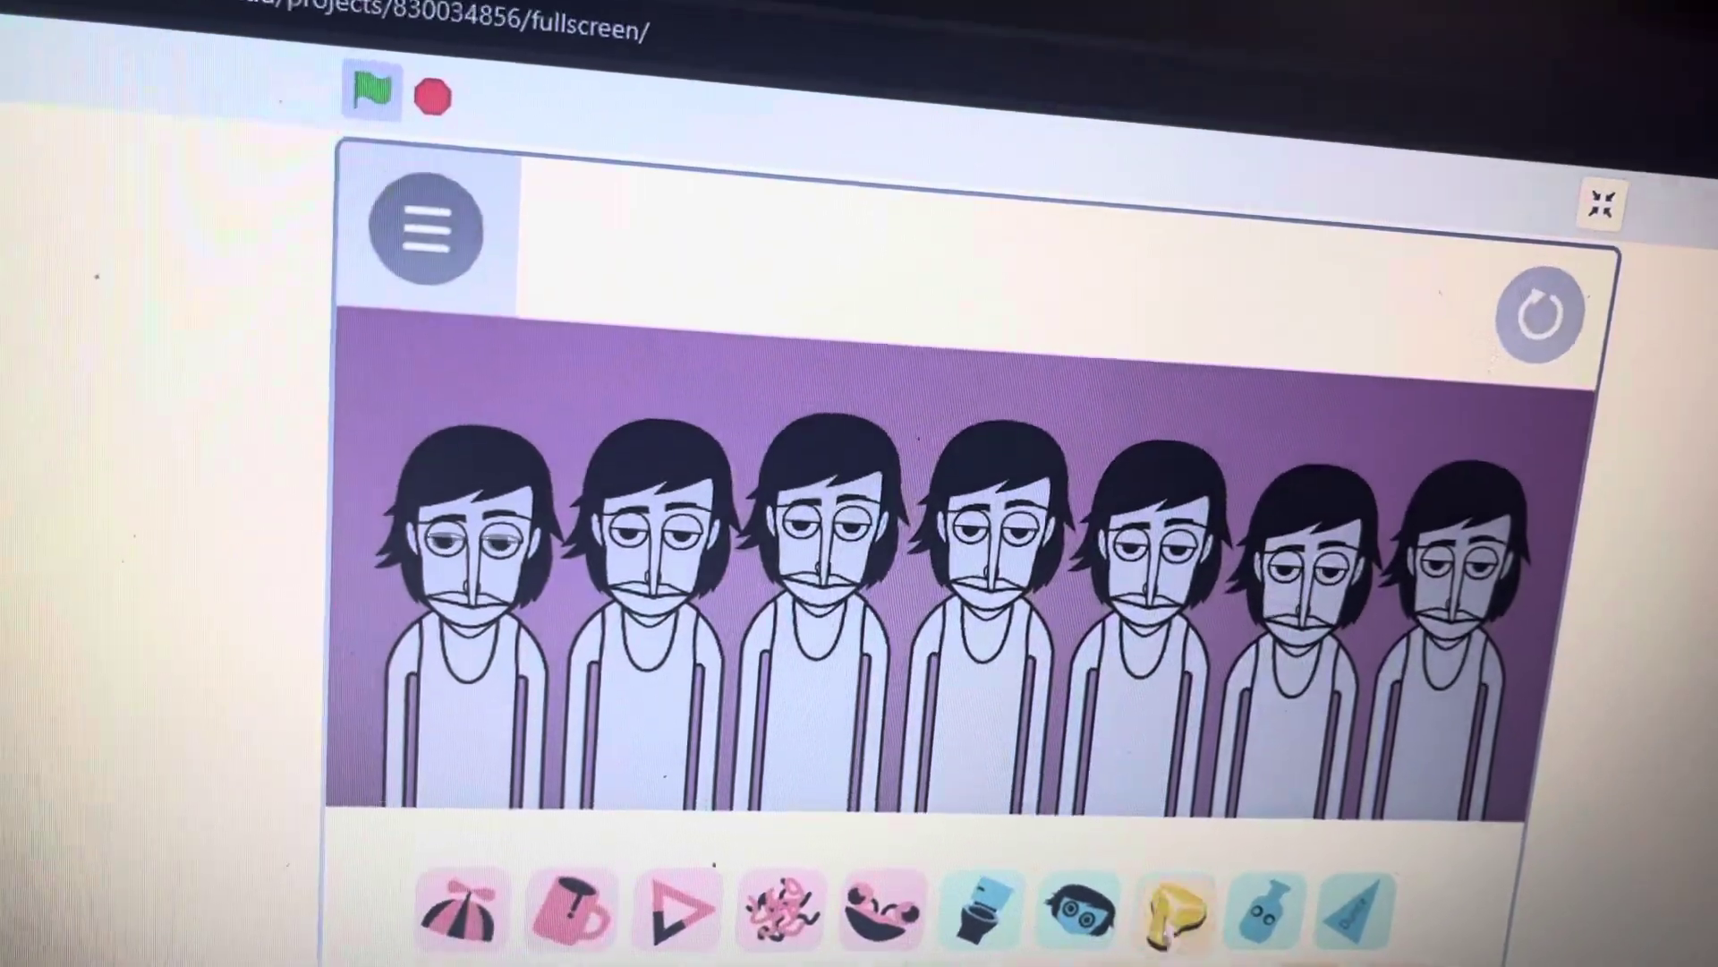
left_click_drag(920, 611, 967, 591)
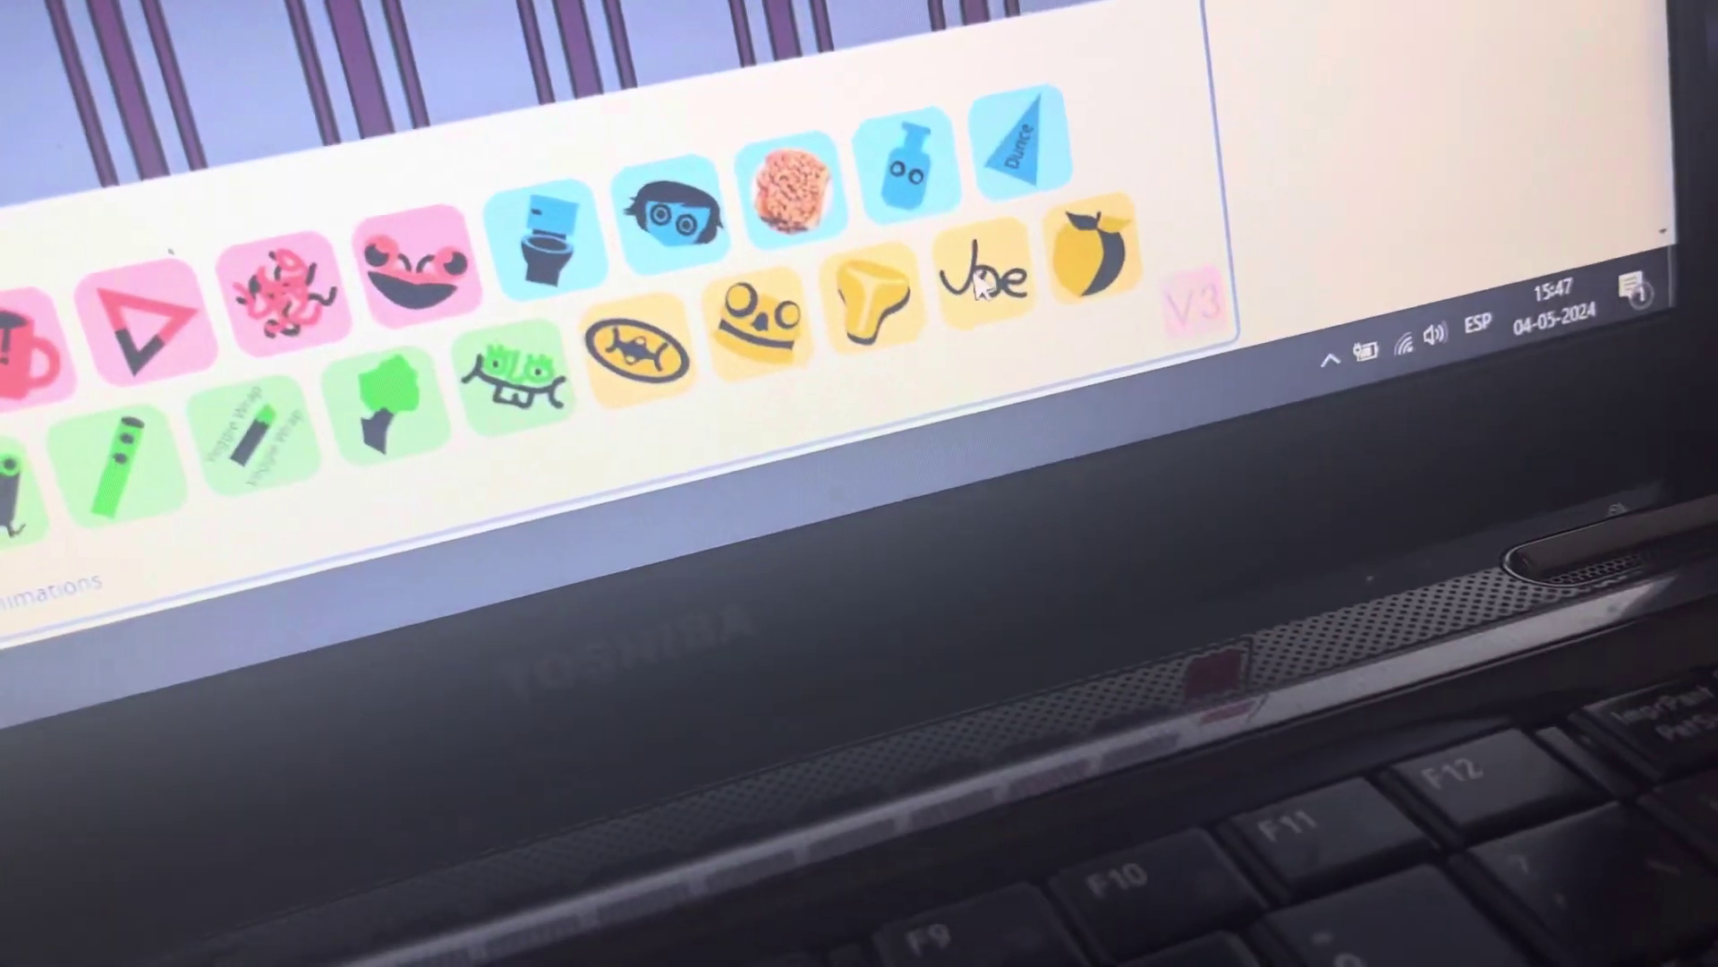
Add the Joe sound to a character and lower the Windows speaker volume to about 34.
left_click_drag(1202, 504, 1202, 269)
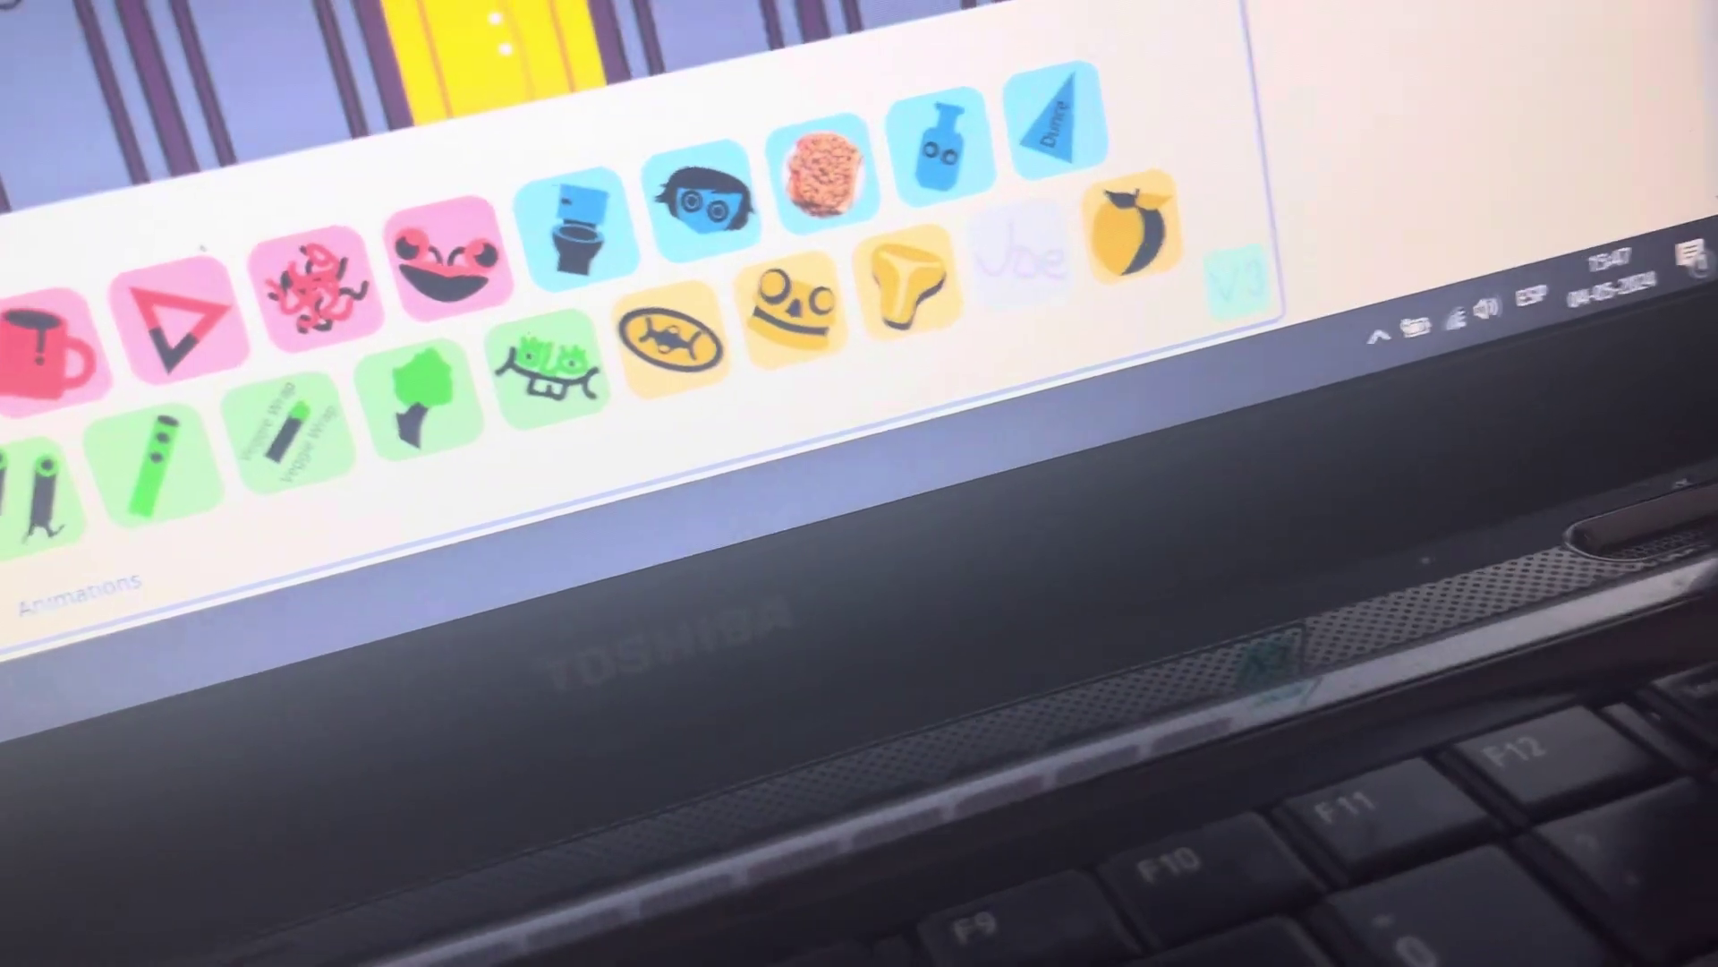
left_click(1559, 317)
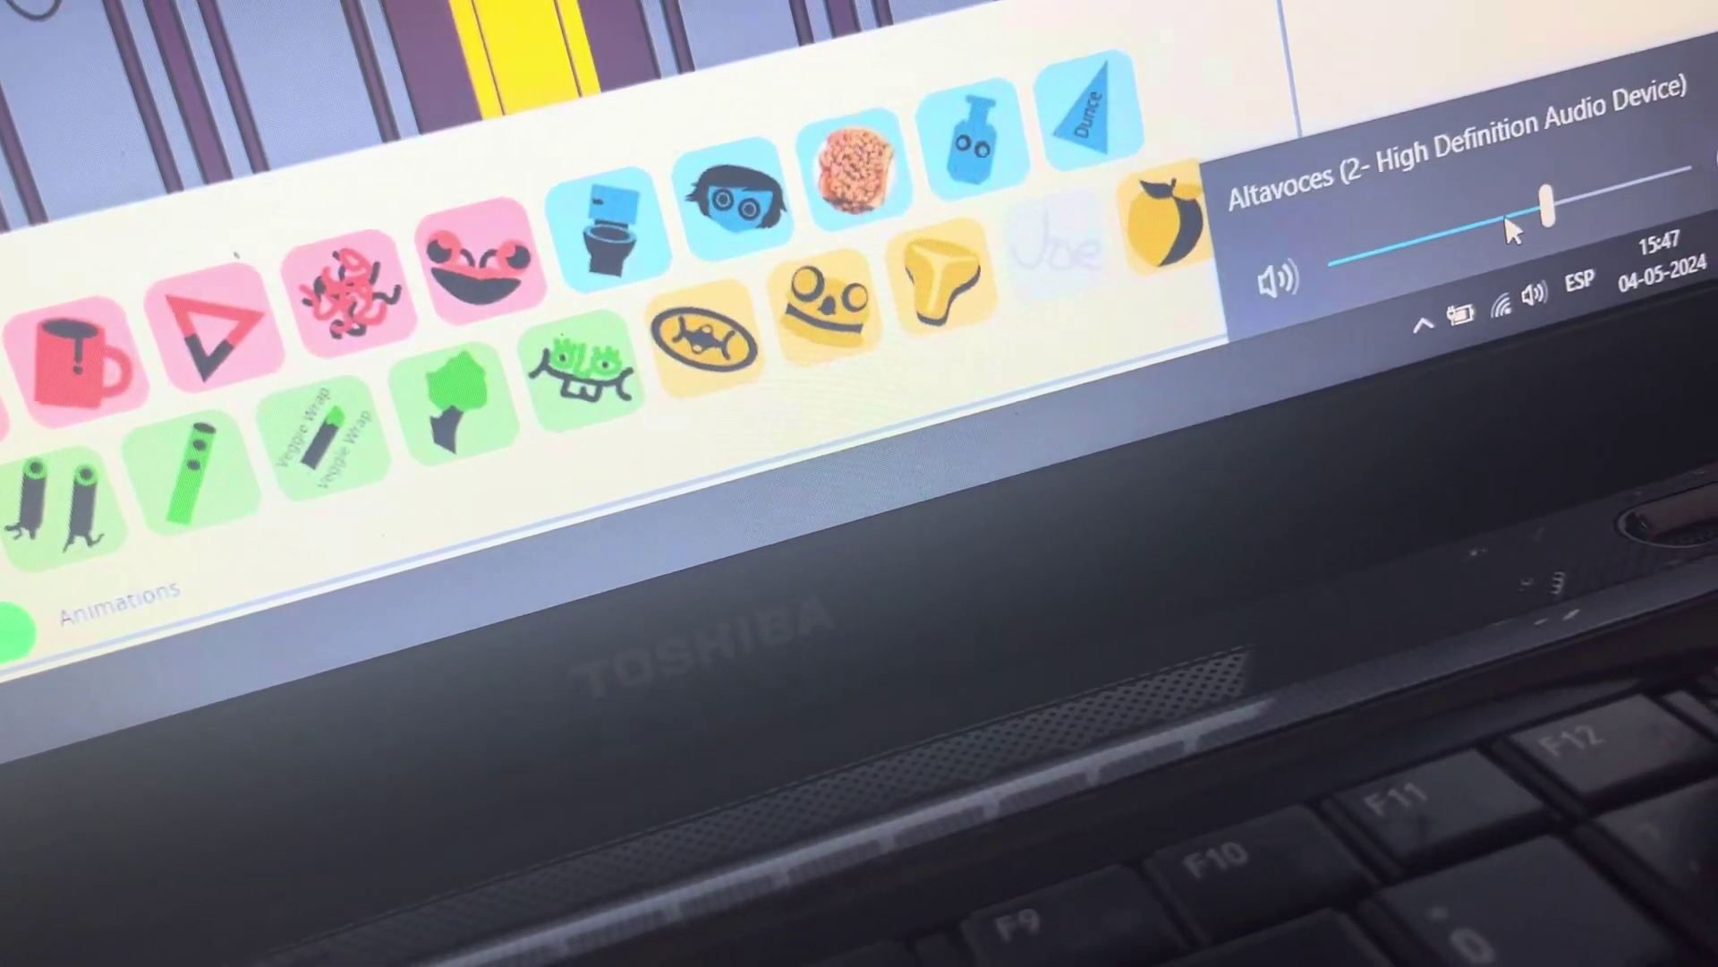
left_click_drag(1558, 213, 1434, 229)
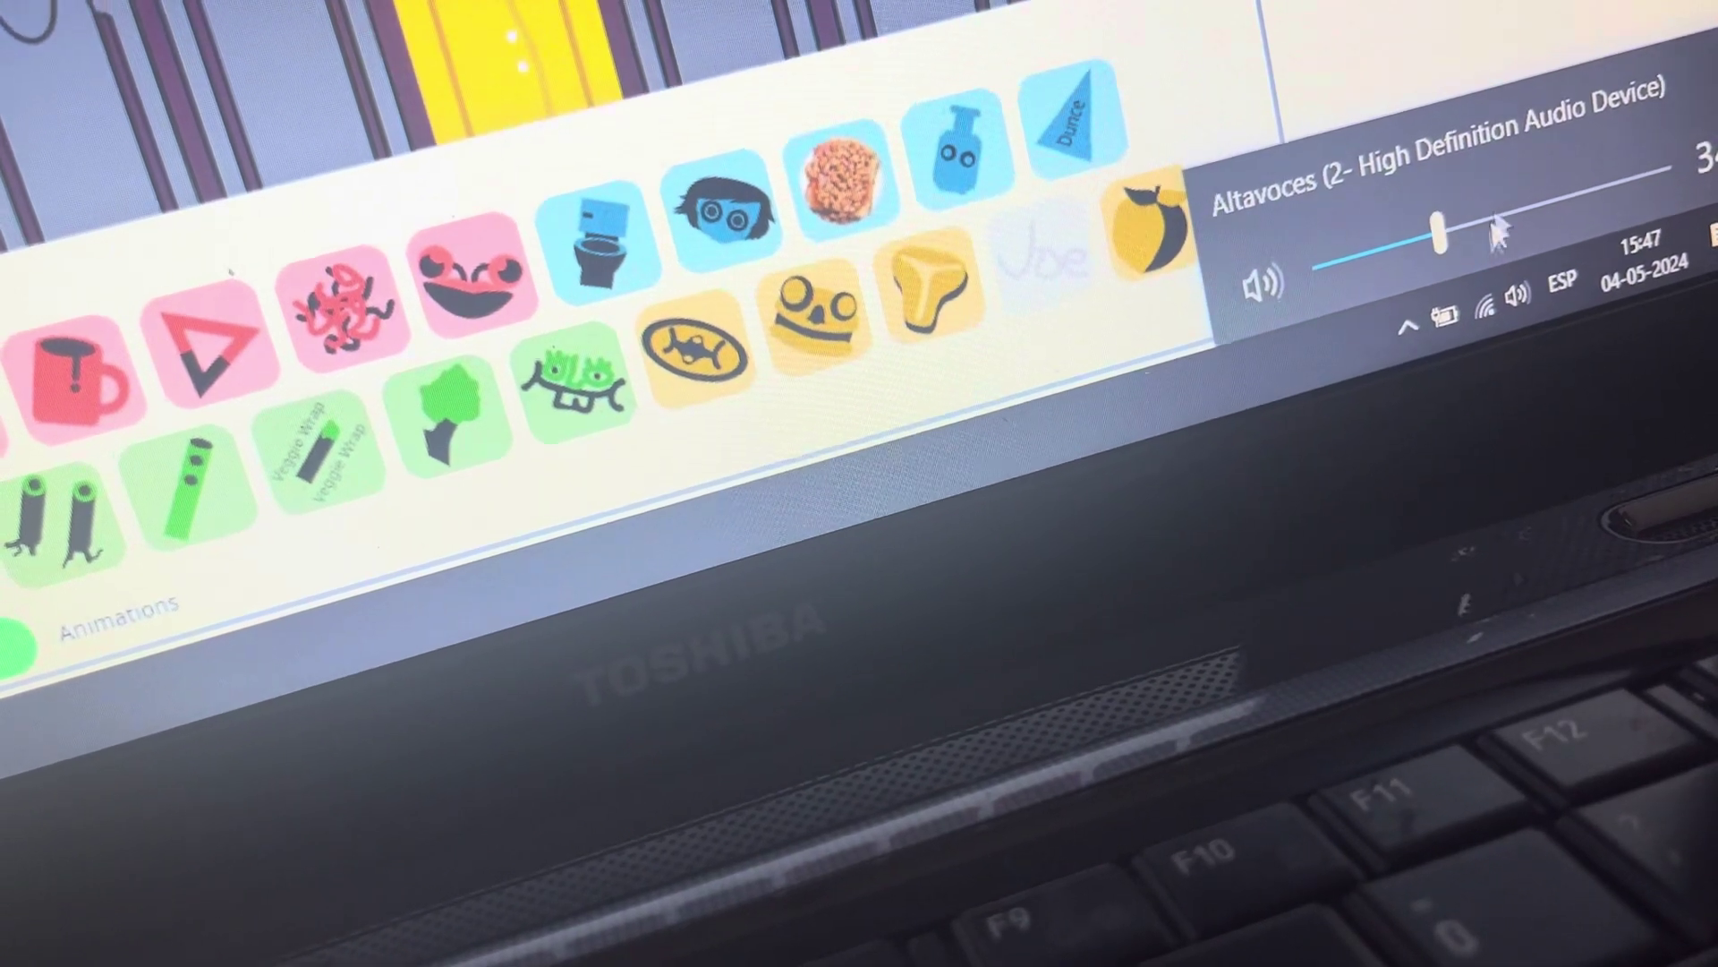
key("Escape")
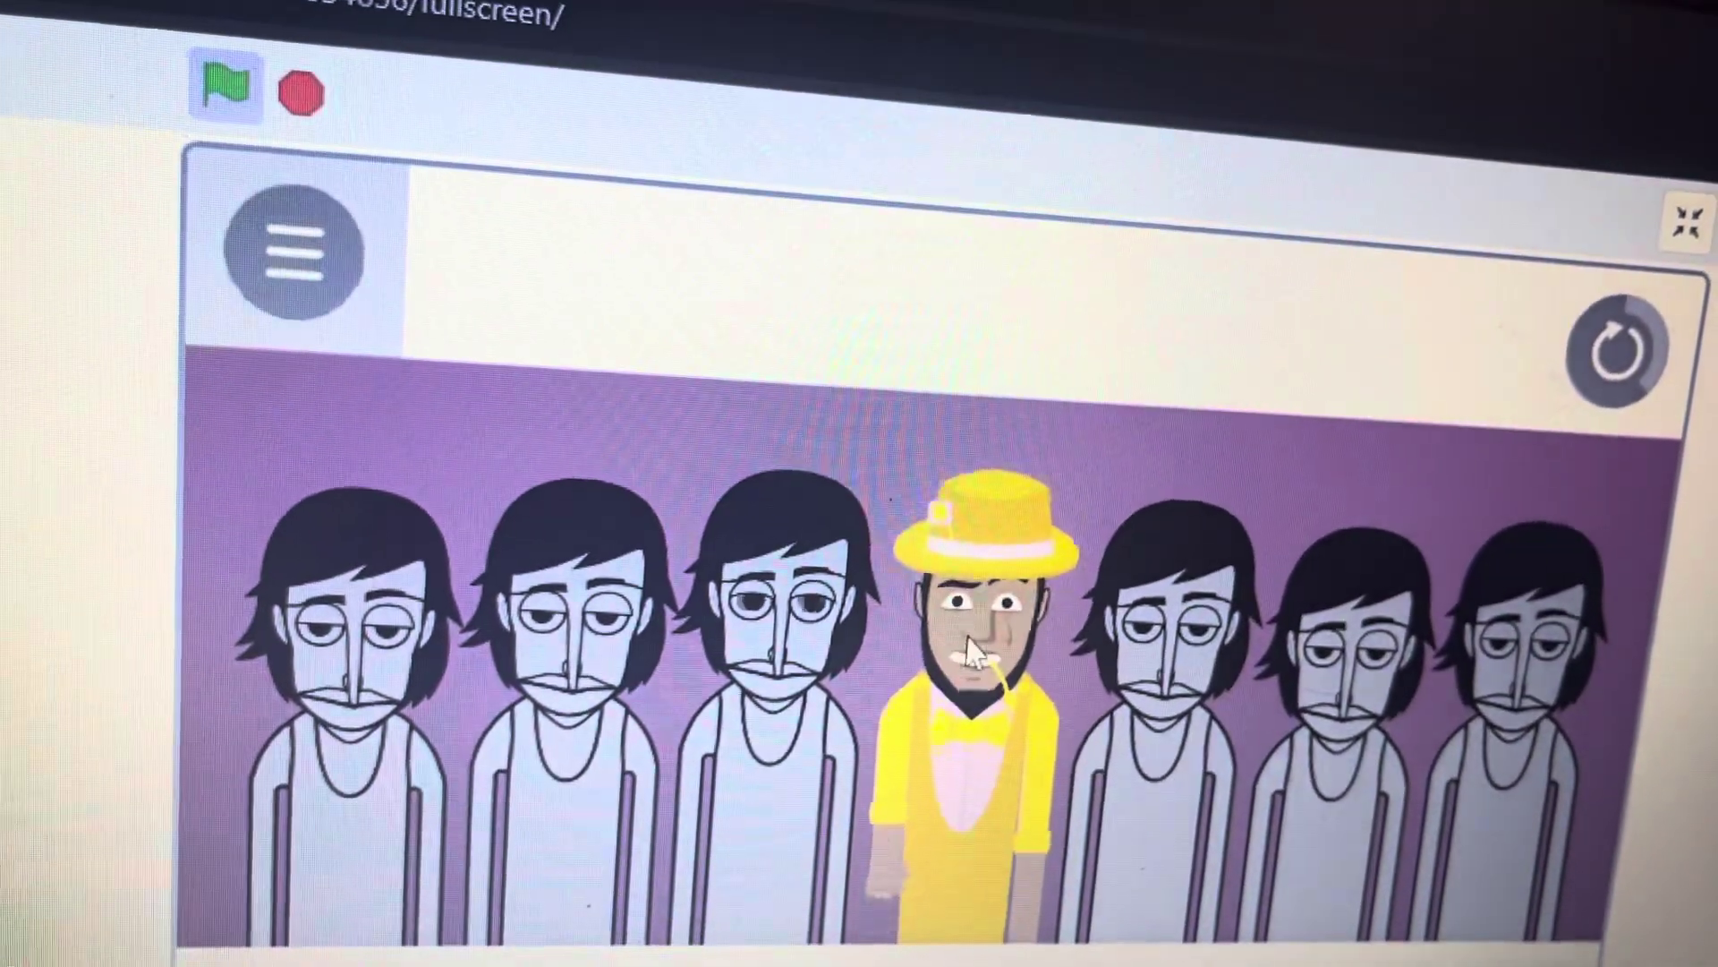
Remove the yellow hat-and-suit outfit so every performer is plain grey.
left_click(1075, 564)
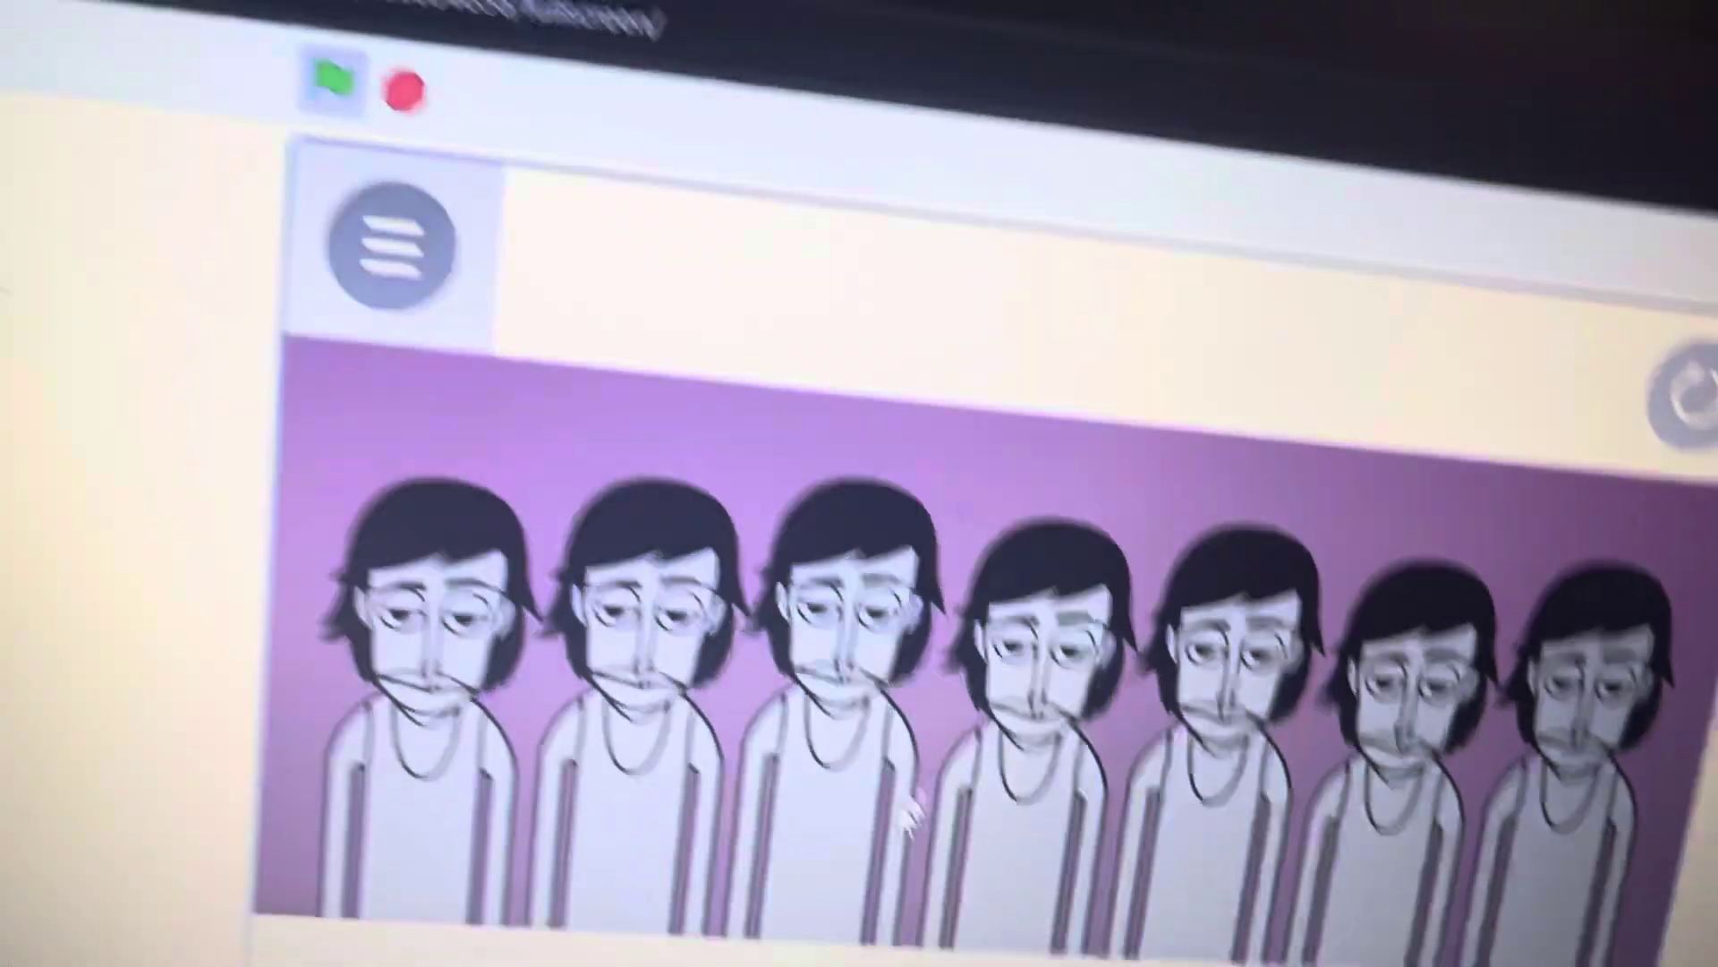